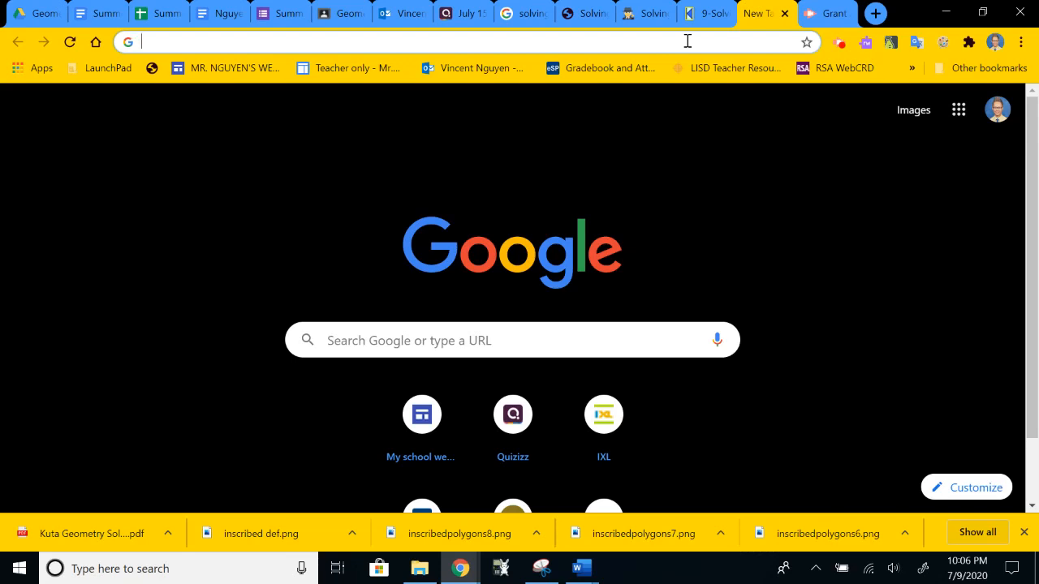
Go to padlet.com/dashboard and make a new padlet with the blank Wall layout.
text(padlet.com/)
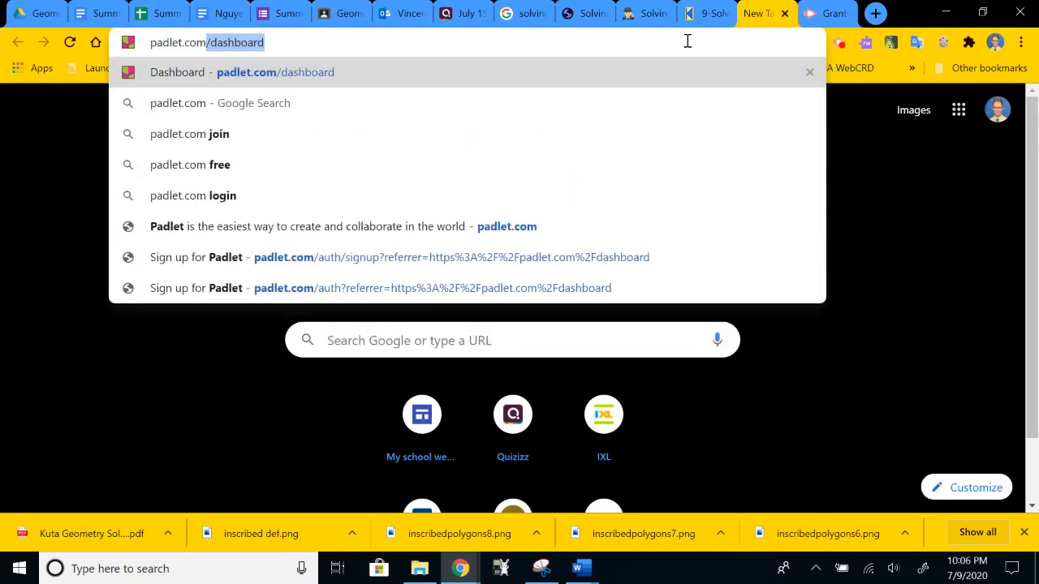
key(Return)
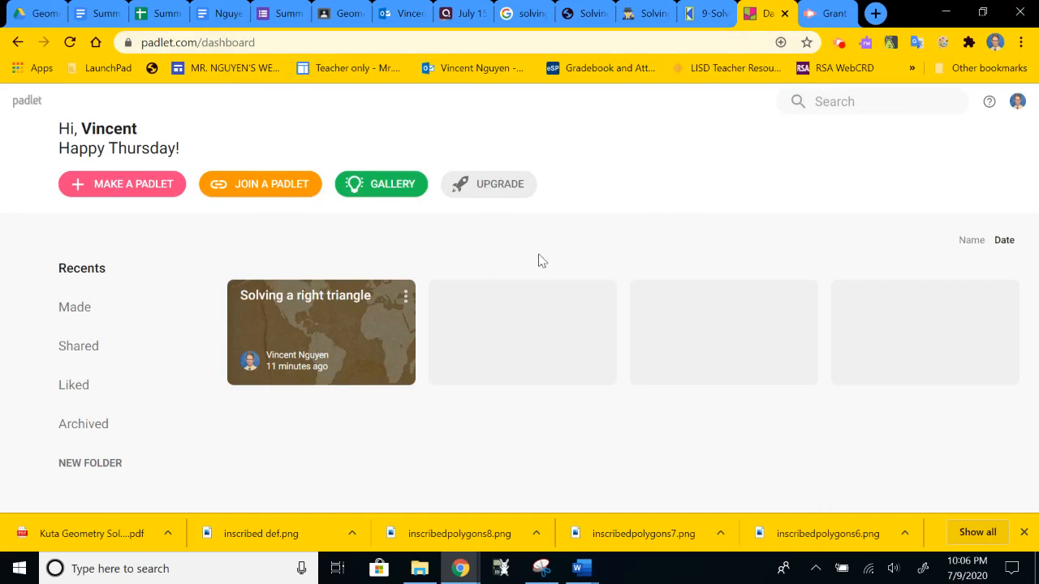
click(116, 192)
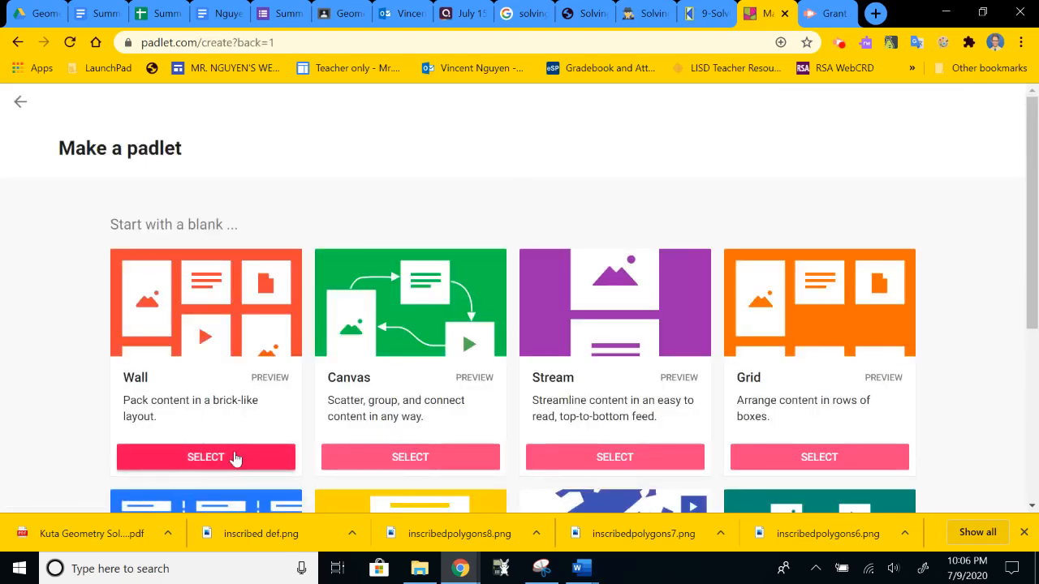
scroll(234, 459, down, 3)
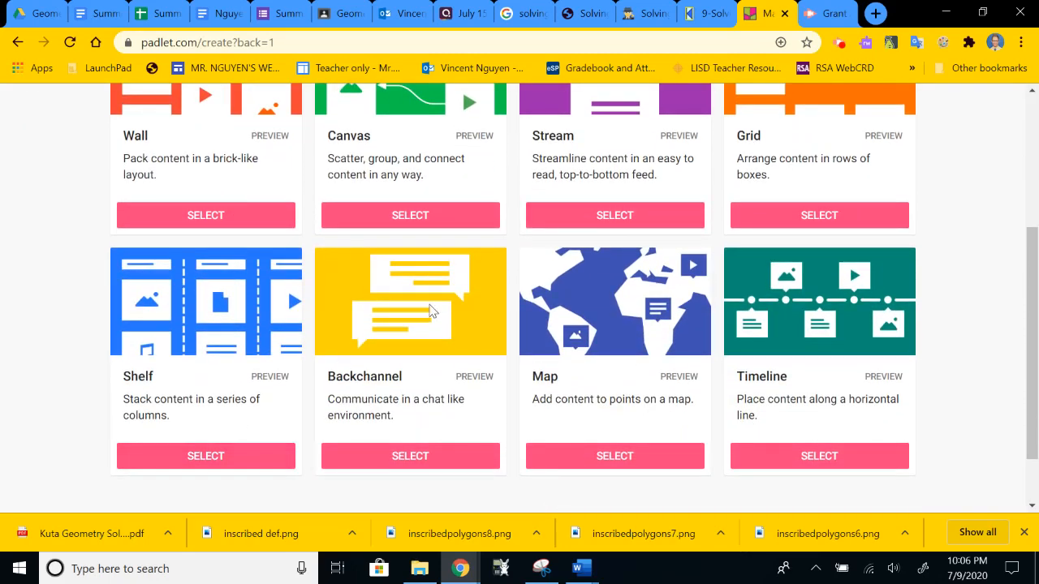
scroll(430, 309, up, 1)
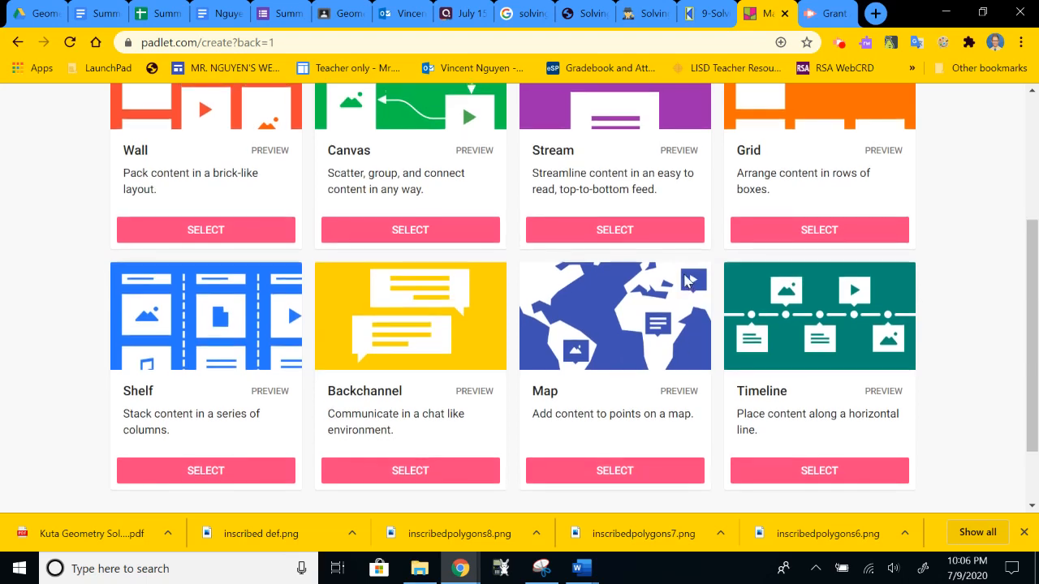
scroll(686, 280, up, 1)
scroll(686, 281, up, 1)
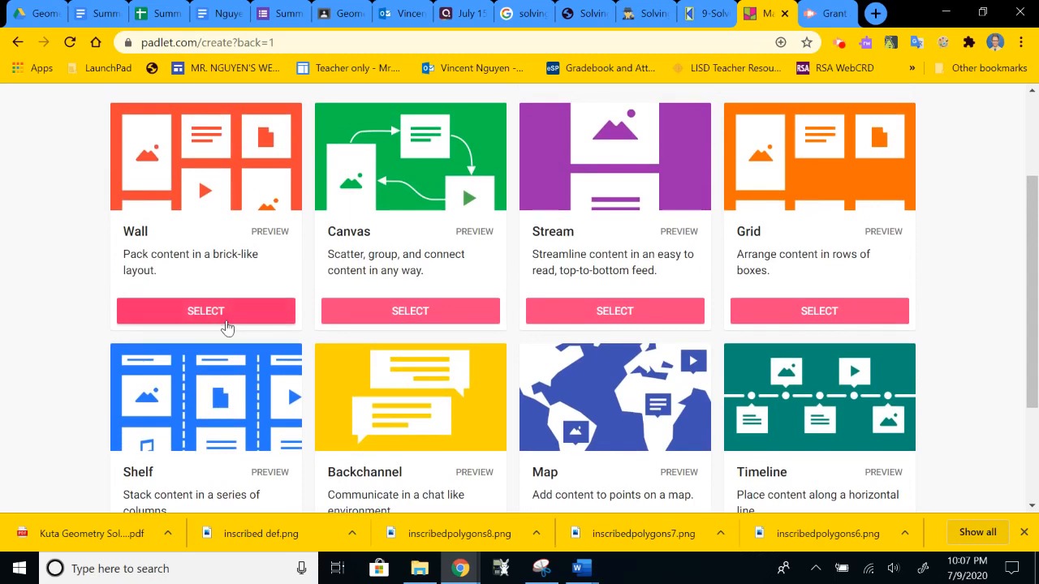
click(226, 321)
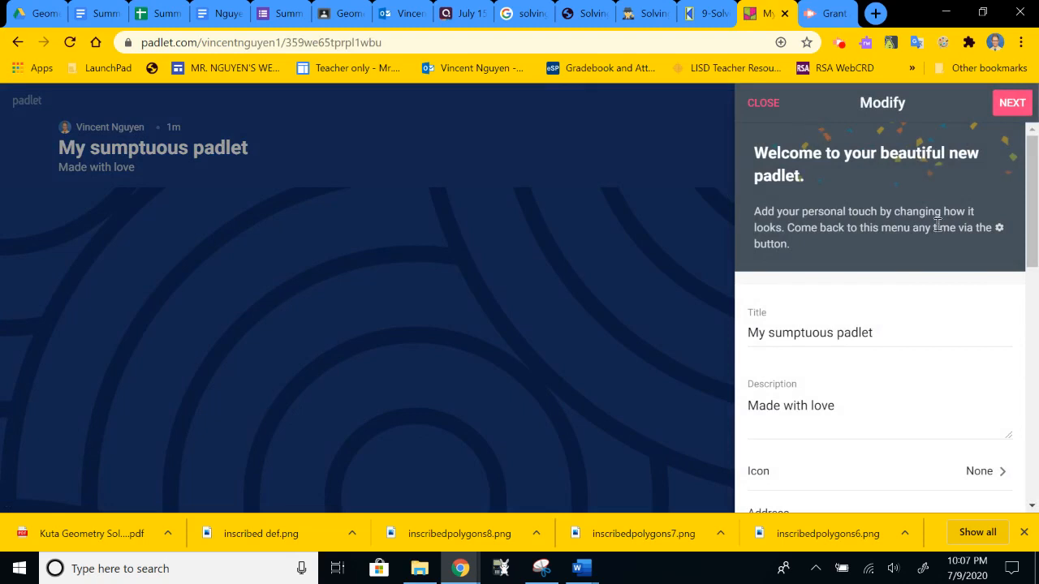
Replace the padlet's title with "Solving a right triangle".
double_click(896, 338)
triple_click(896, 338)
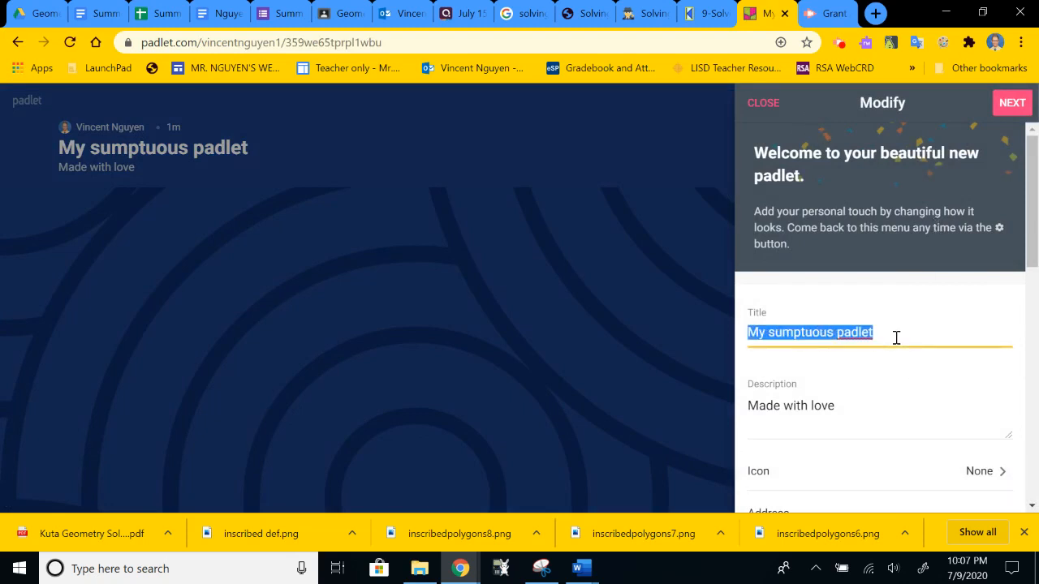
text(Solving a )
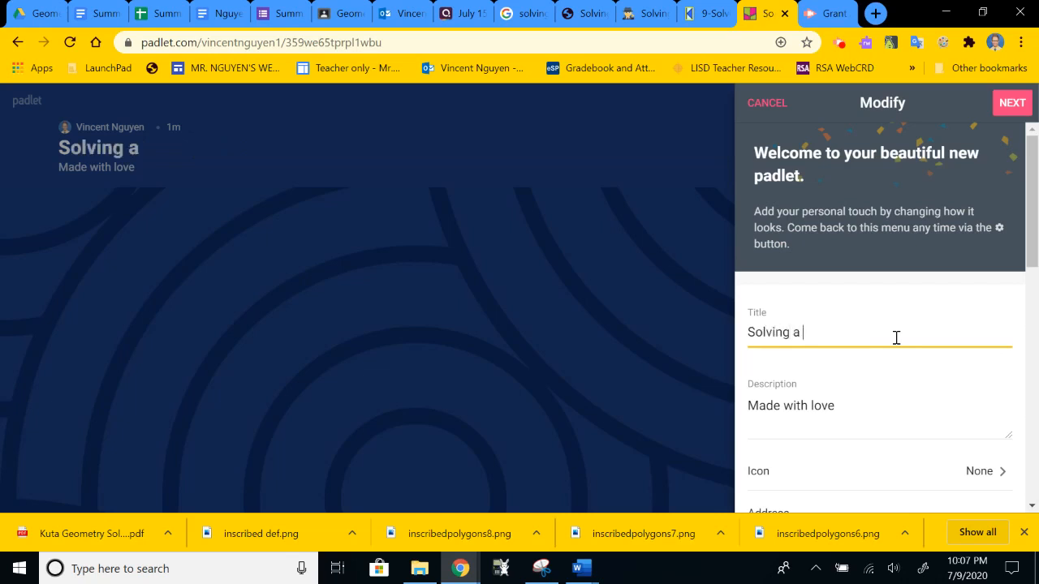
text(right )
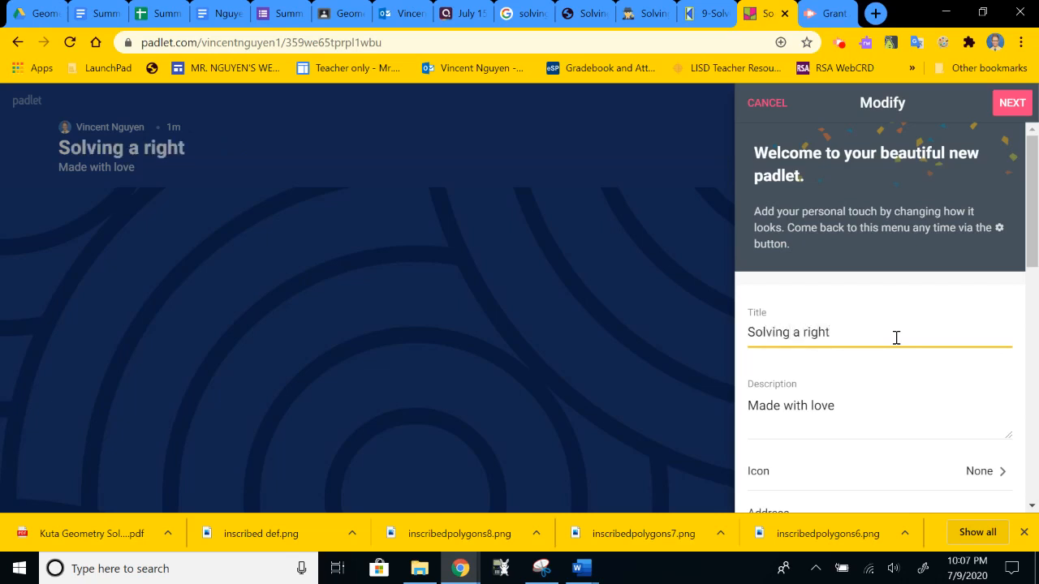
text(triangle)
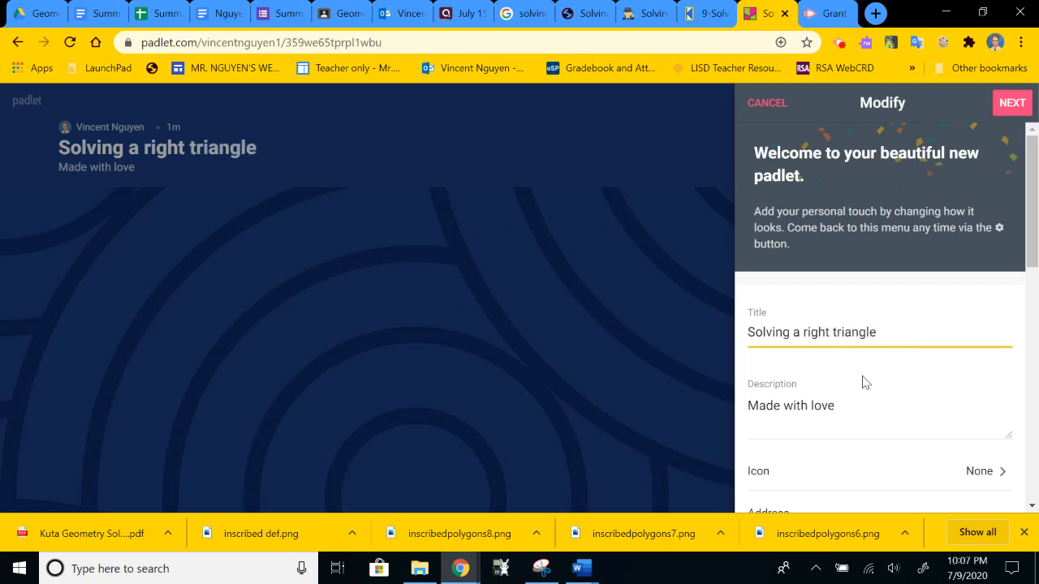
Replace the padlet's description with "Read the notes. Select a problem. Respond to the question".
click(855, 412)
double_click(854, 412)
triple_click(855, 412)
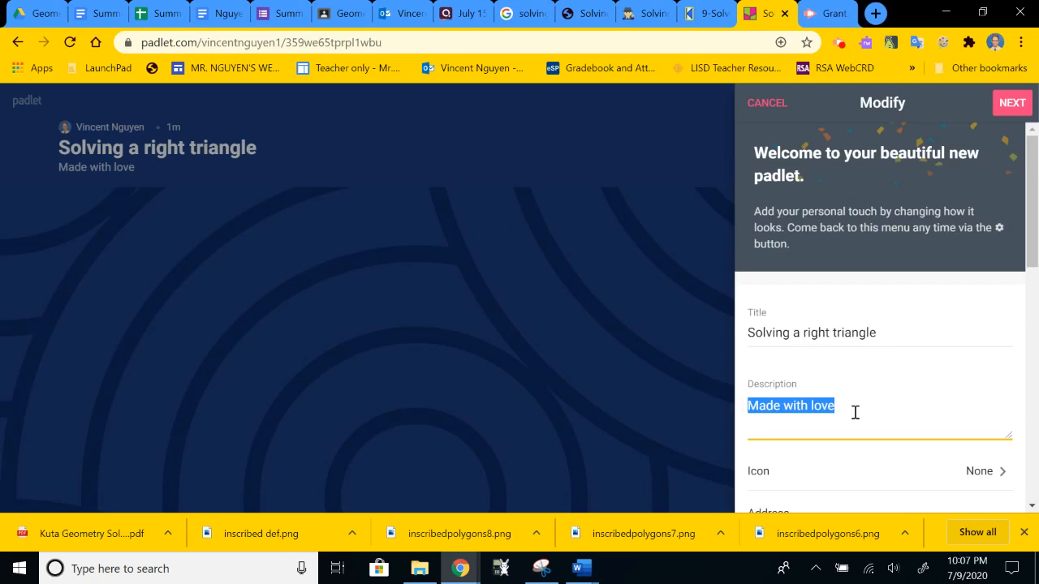
text(S)
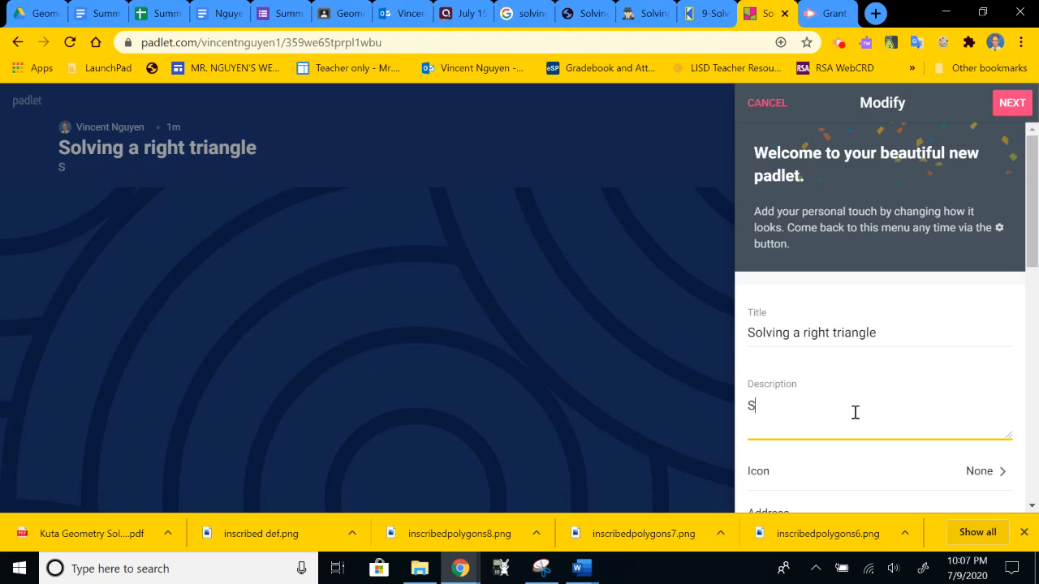
text(el)
key(BackSpace)
key(BackSpace)
key(BackSpace)
text(Read the note)
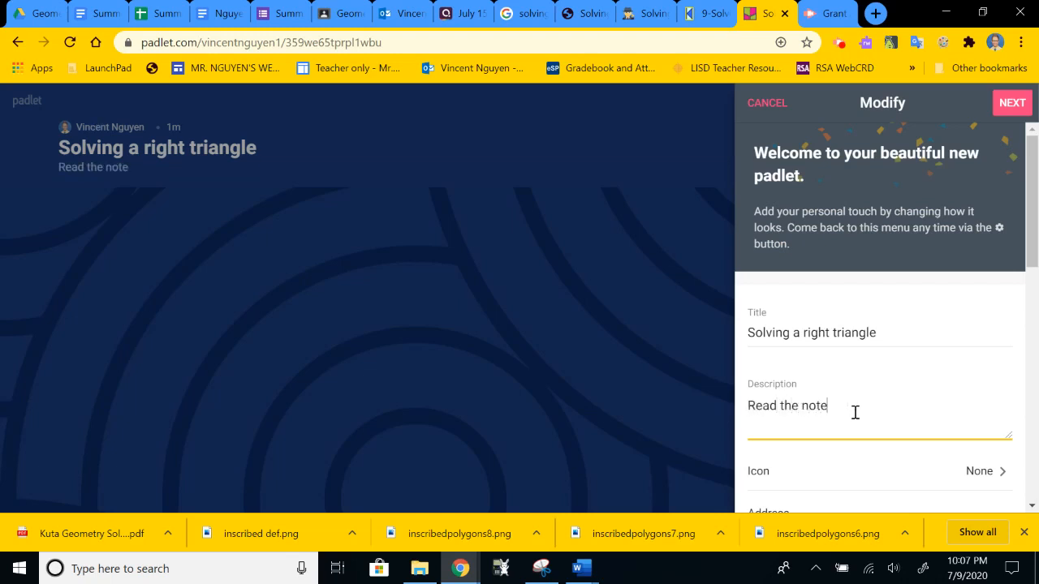
text(s. Select a problem. Resp)
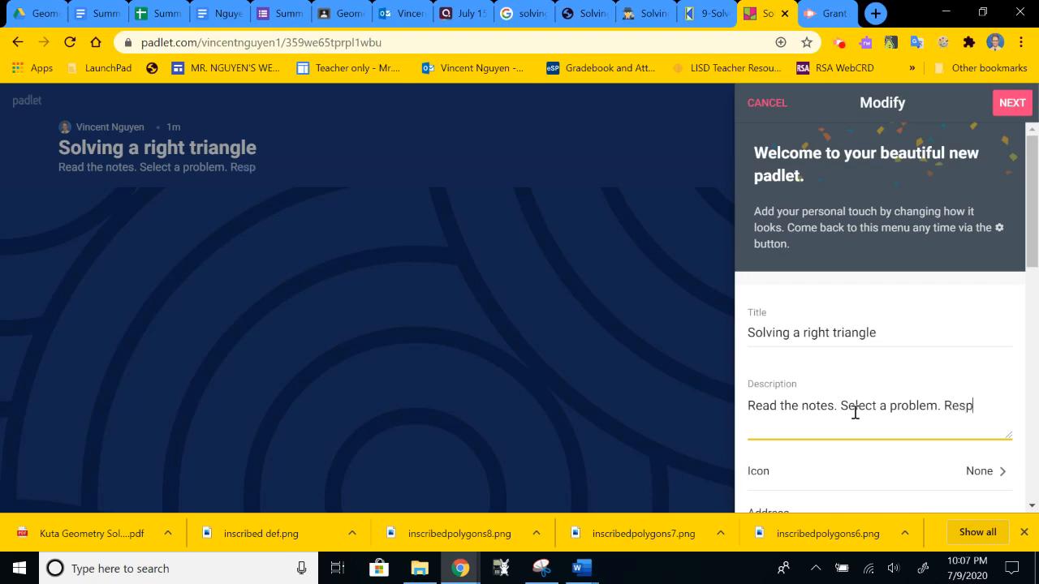
text(ond the the ques)
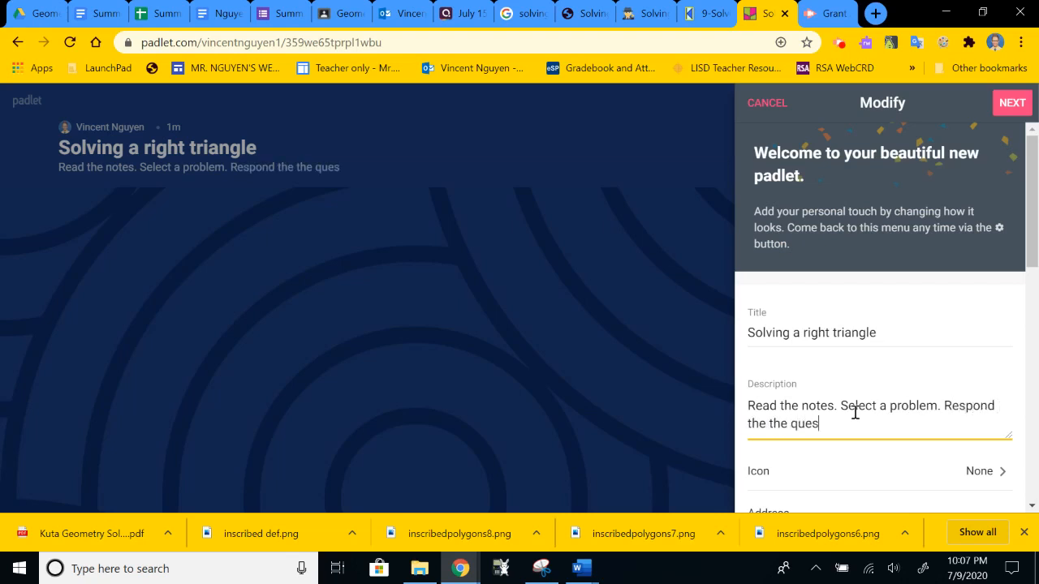
text(tion)
key(BackSpace)
key(BackSpace)
key(BackSpace)
key(BackSpace)
key(BackSpace)
key(BackSpace)
key(BackSpace)
key(BackSpace)
key(BackSpace)
key(BackSpace)
key(BackSpace)
key(BackSpace)
key(BackSpace)
key(BackSpace)
key(BackSpace)
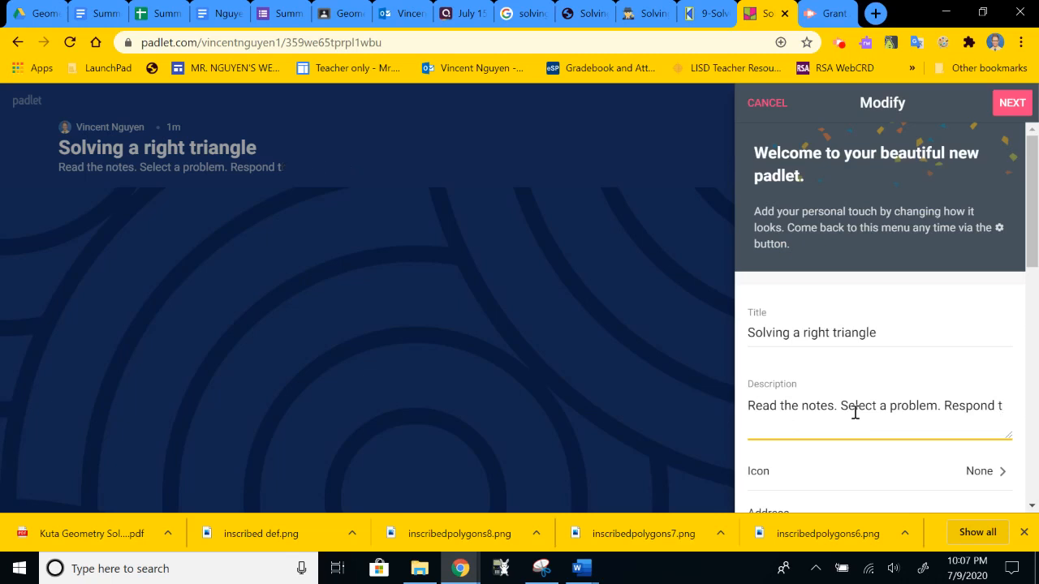
text(o the question)
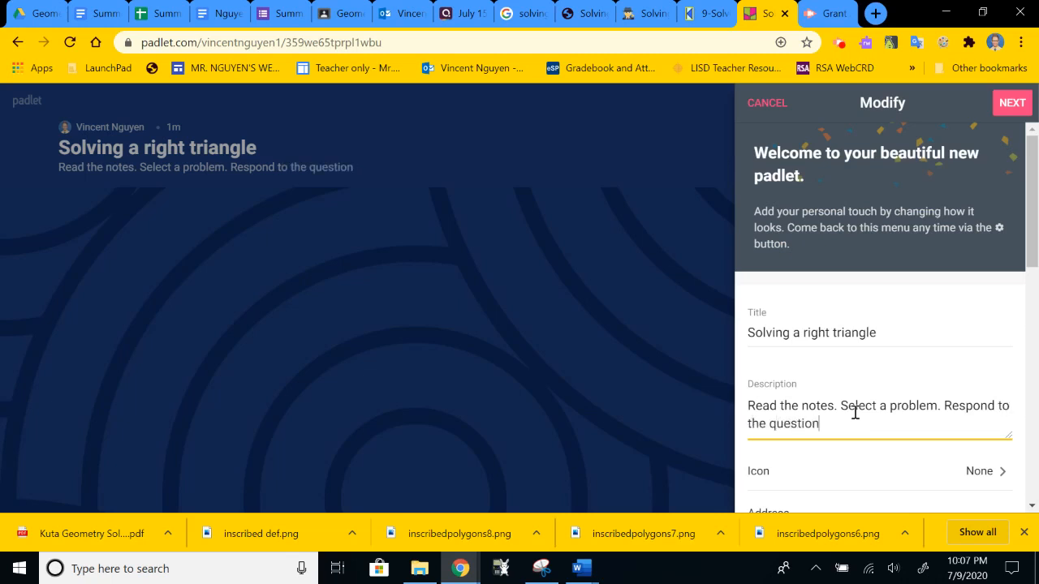
Continue the description with "in the comment. Be sure to include your name and be prepared to explain your work.".
text( in teh co)
key(BackSpace)
key(BackSpace)
key(BackSpace)
key(BackSpace)
key(BackSpace)
key(BackSpace)
text(the comment. Be)
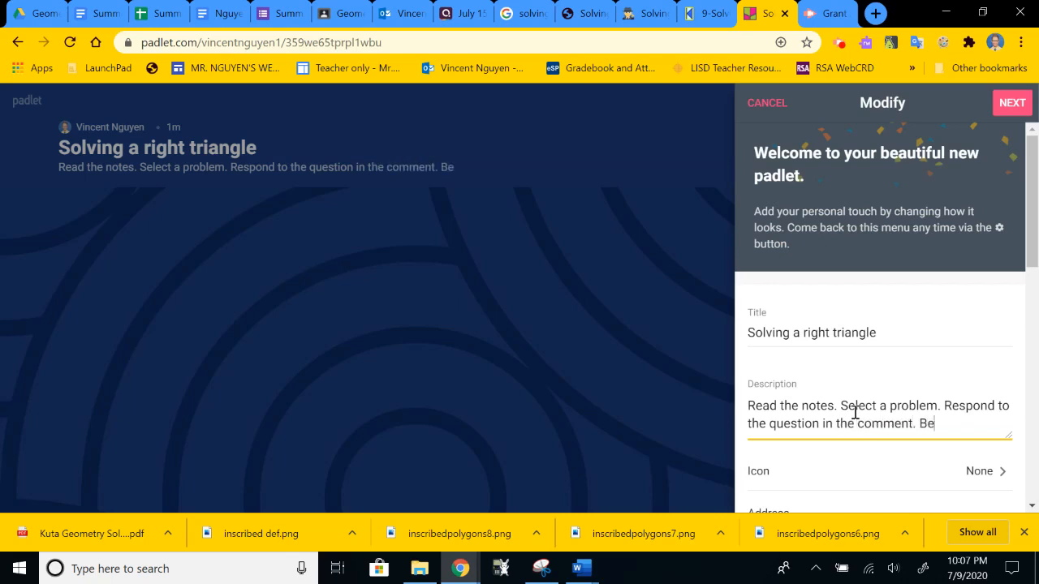
text( sure to include your nam)
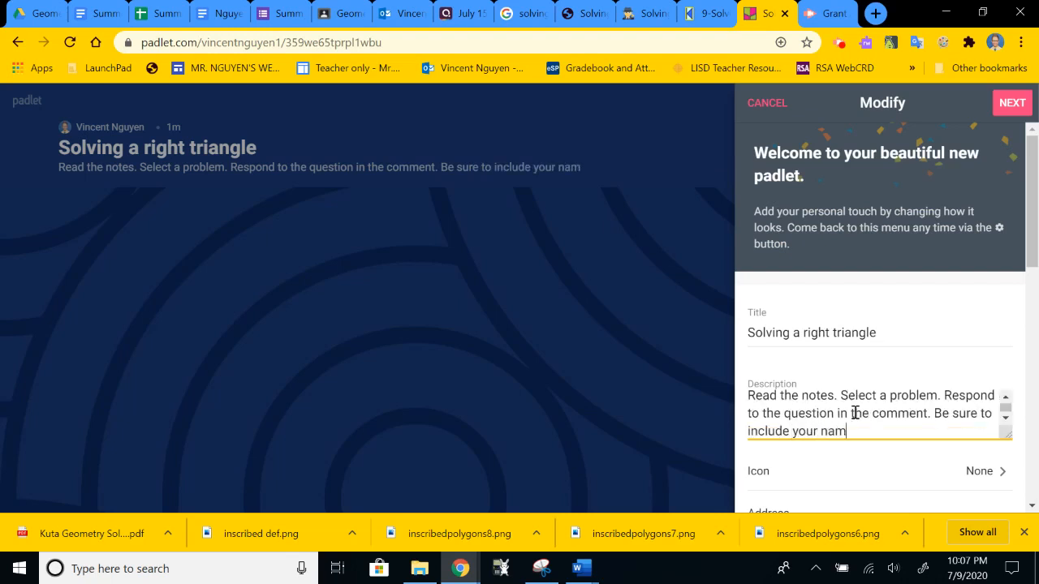
text(e and be prepapr)
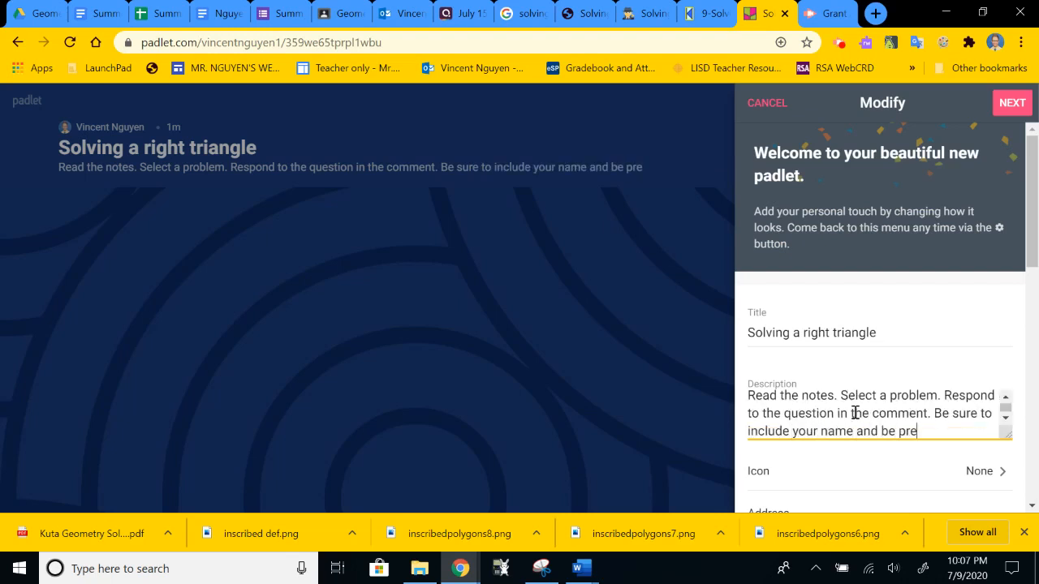
key(BackSpace)
key(BackSpace)
text(red t)
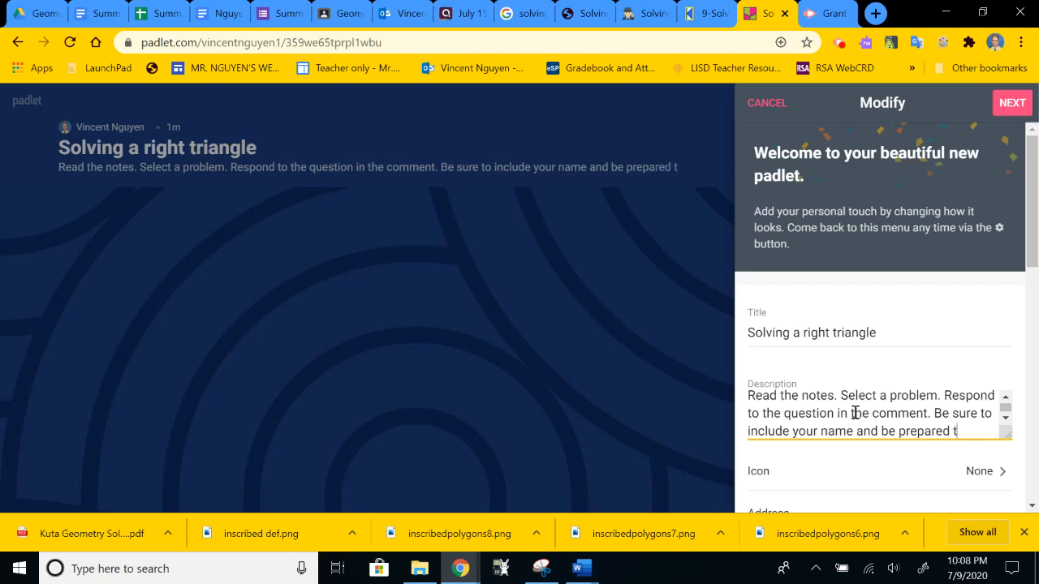
text(o explain you)
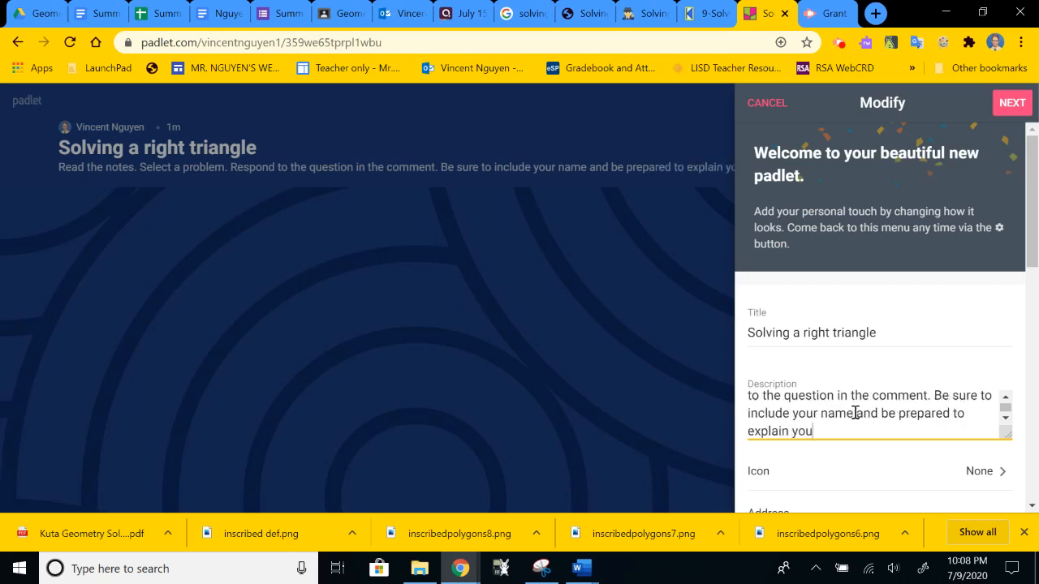
text(r work.)
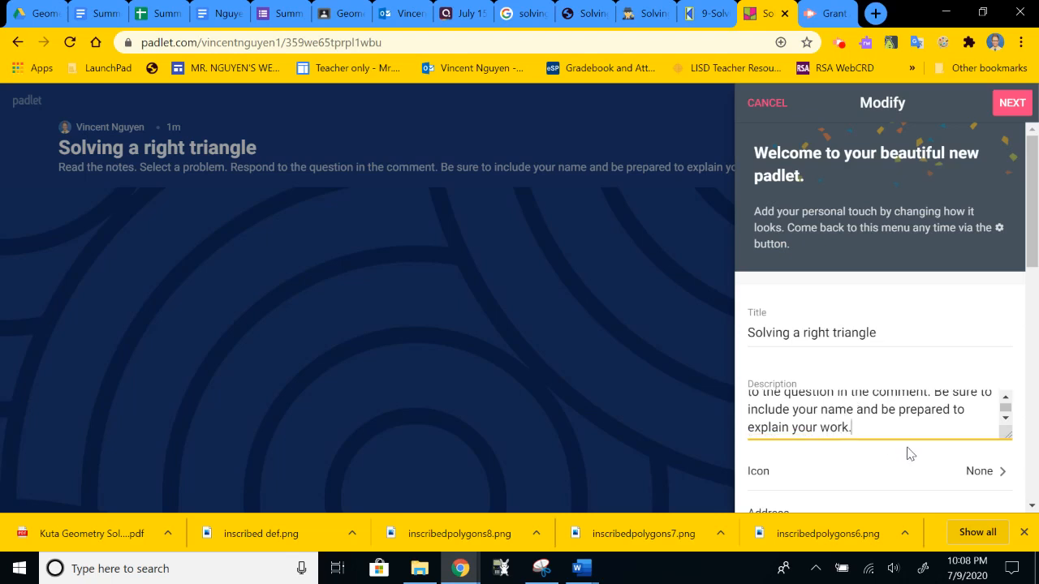
Set the padlet's icon to the male detective emoji and return to the padlet settings.
scroll(906, 452, down, 1)
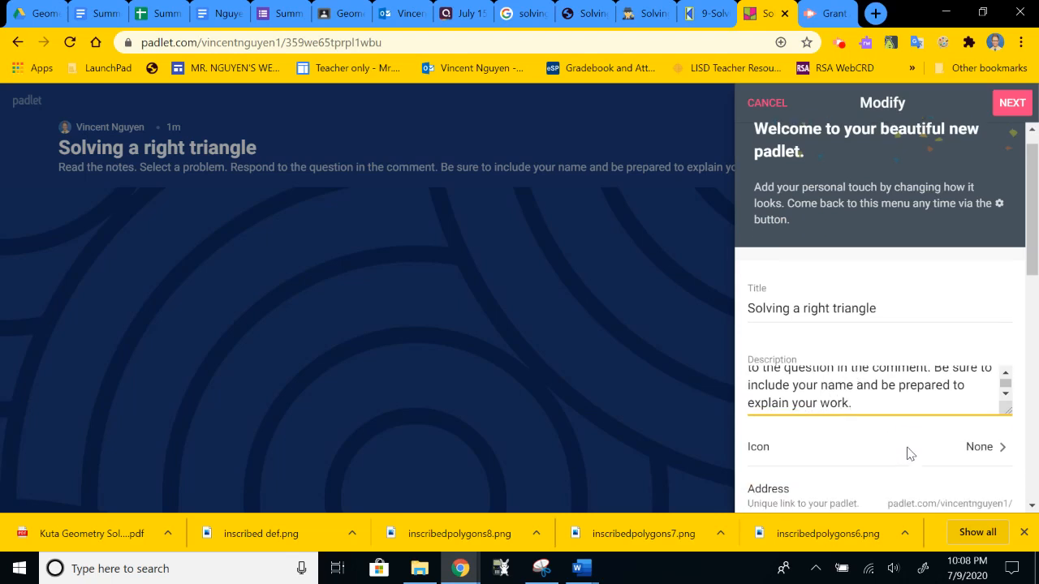
click(970, 430)
scroll(939, 394, down, 8)
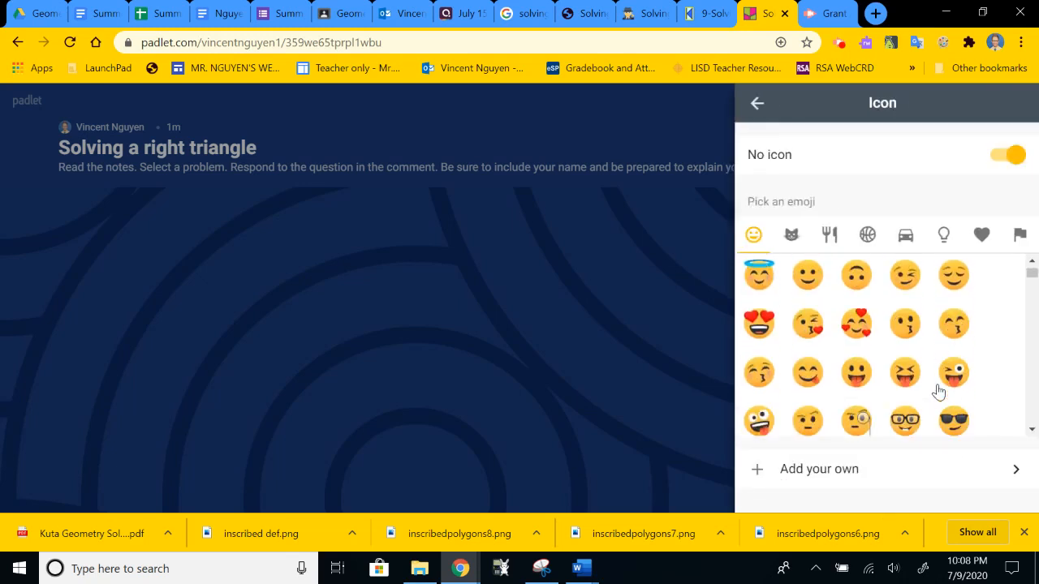
scroll(939, 394, down, 10)
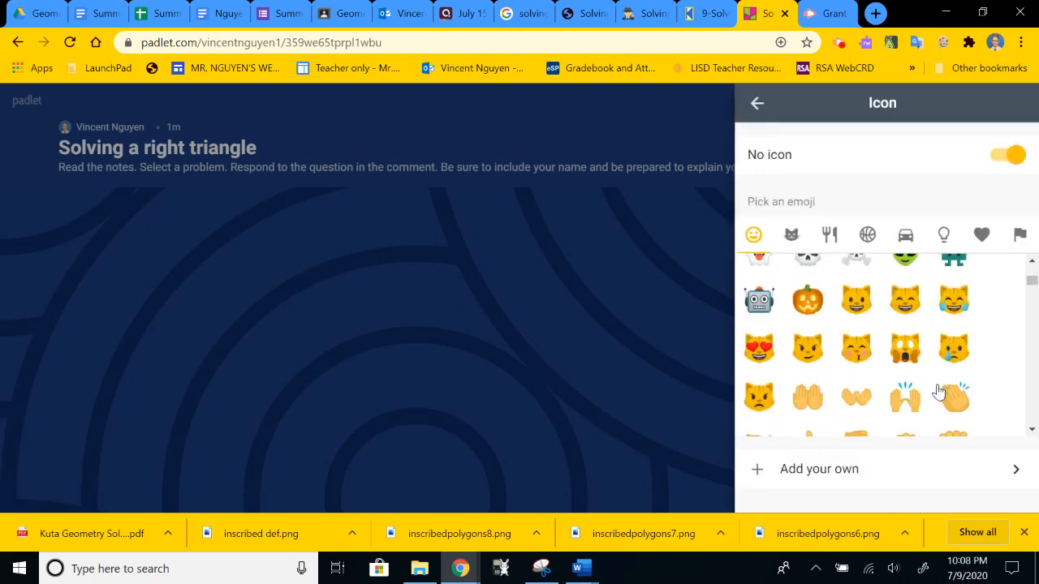
scroll(939, 394, down, 3)
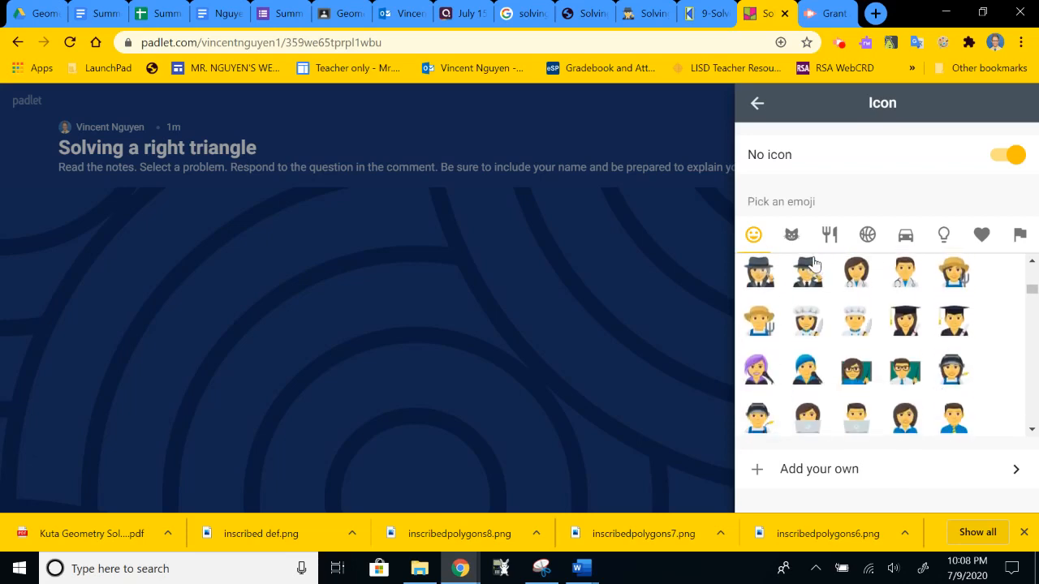
click(809, 271)
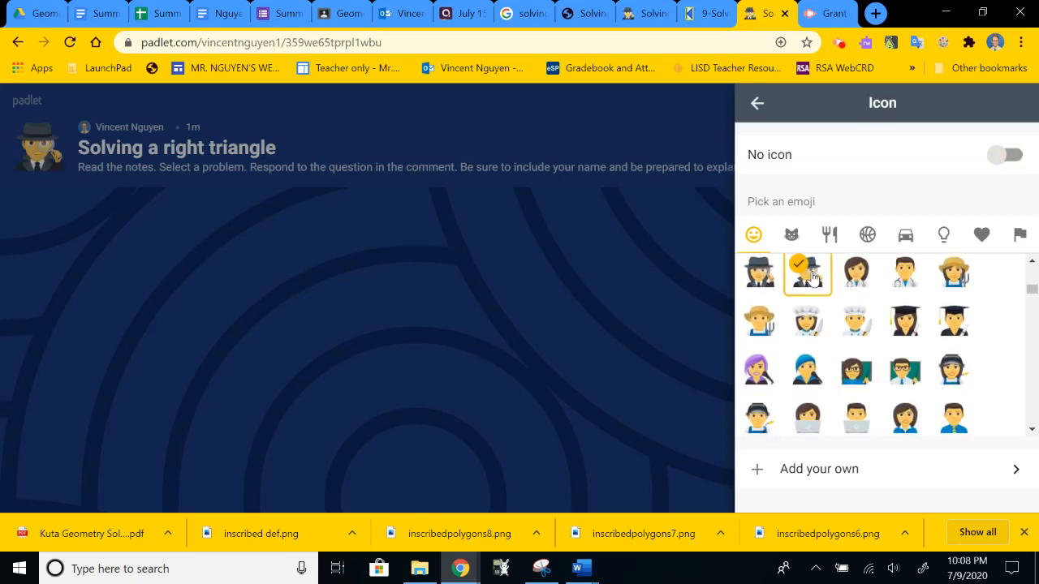
click(757, 103)
Set the padlet's color scheme to the dark option in the appearance settings.
scroll(852, 278, down, 2)
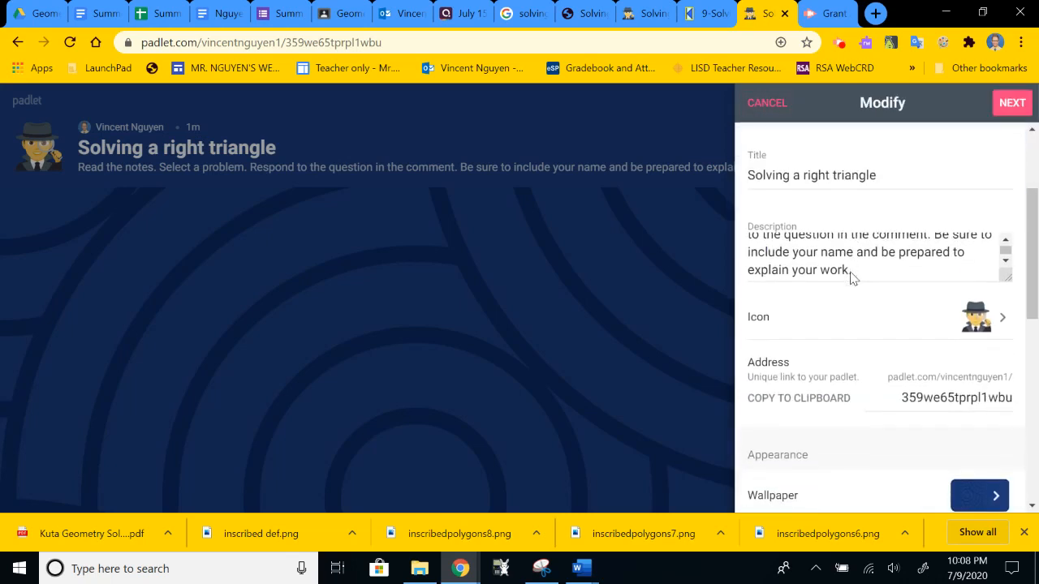
scroll(921, 419, down, 1)
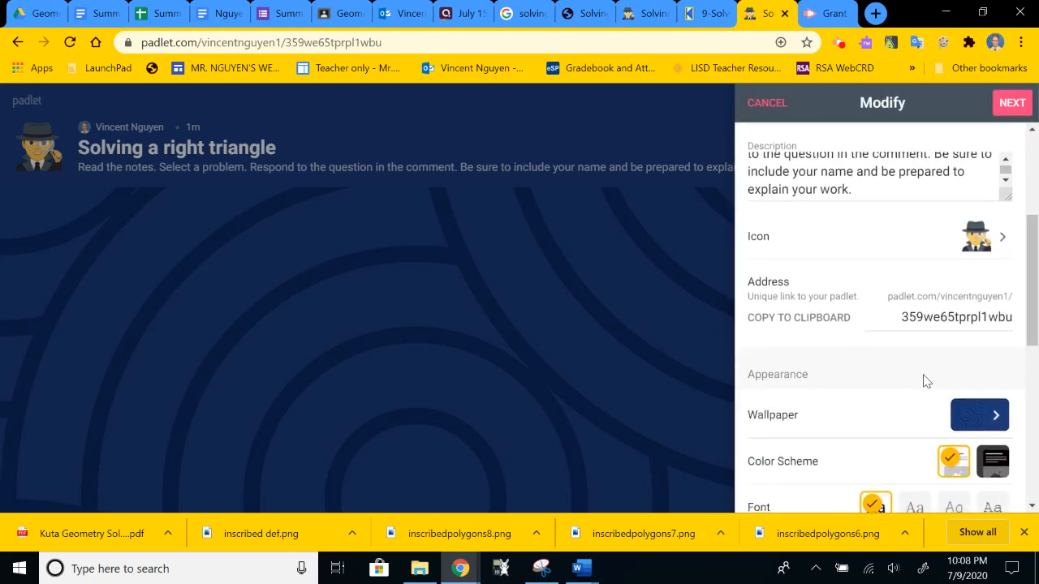
scroll(878, 362, down, 1)
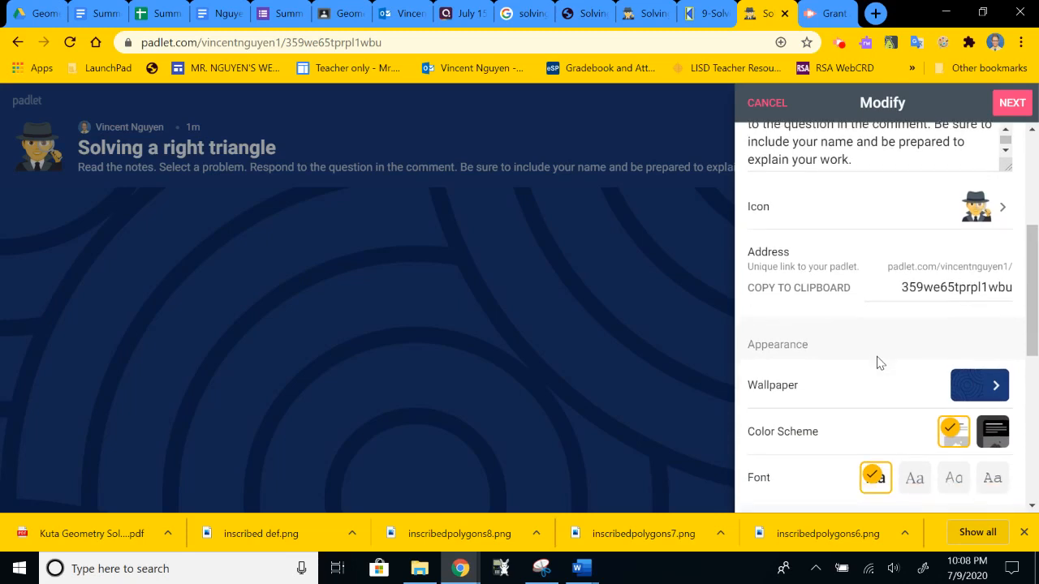
scroll(814, 367, down, 2)
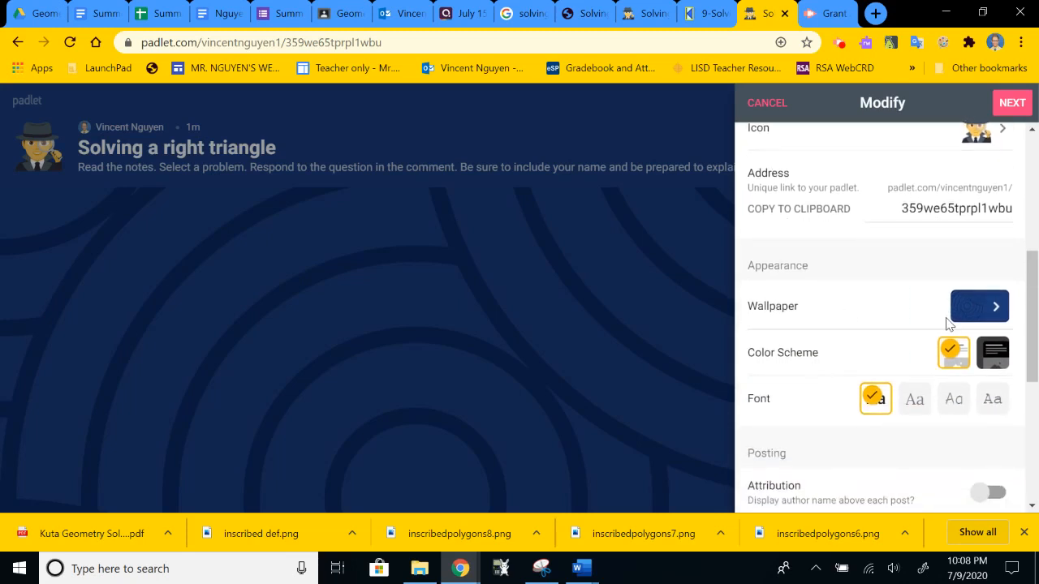
click(999, 362)
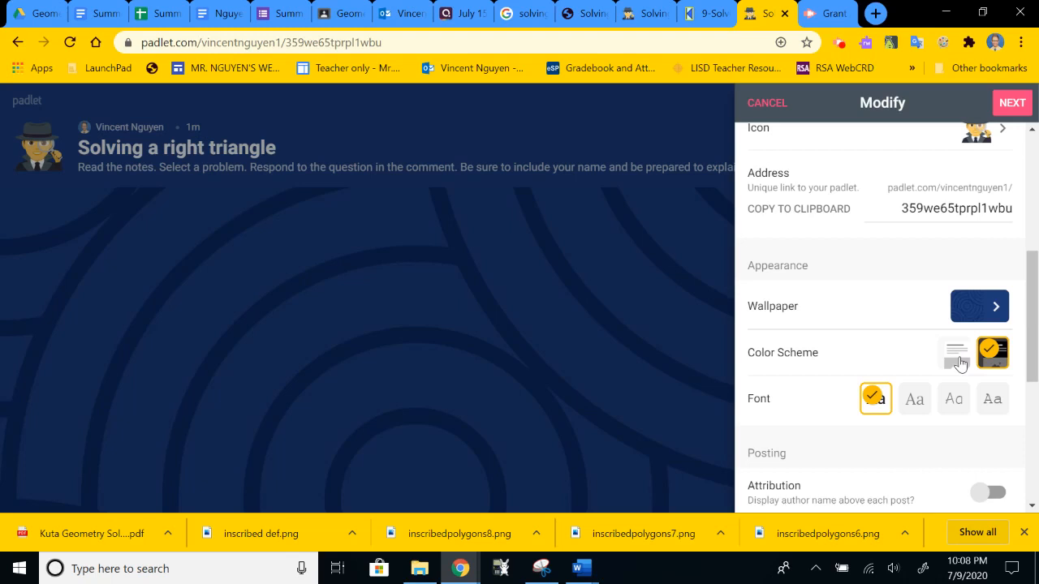
scroll(852, 356, down, 1)
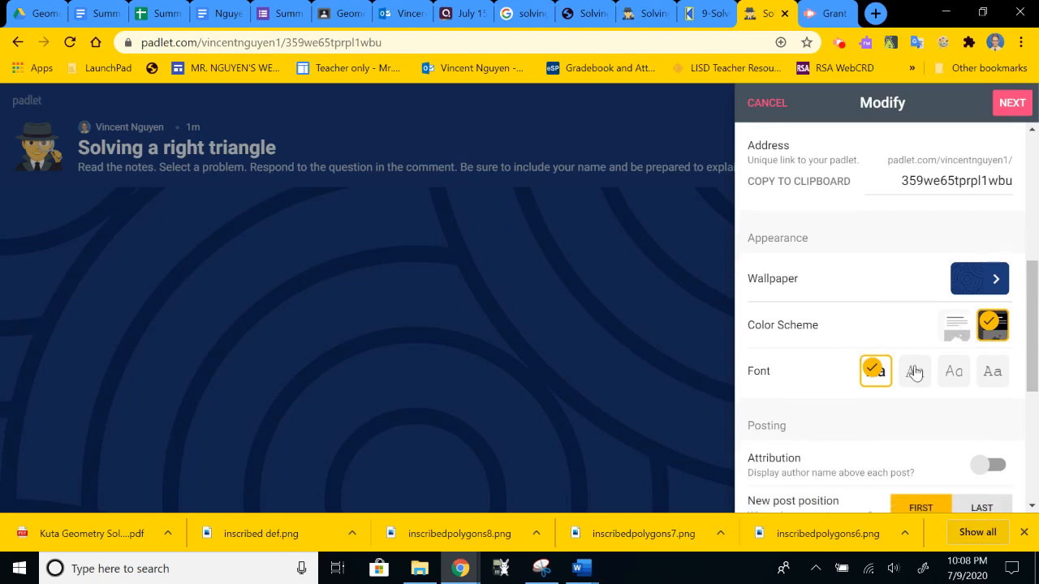
Set the padlet's font to the second, serif option and allow viewers to comment on posts.
click(915, 371)
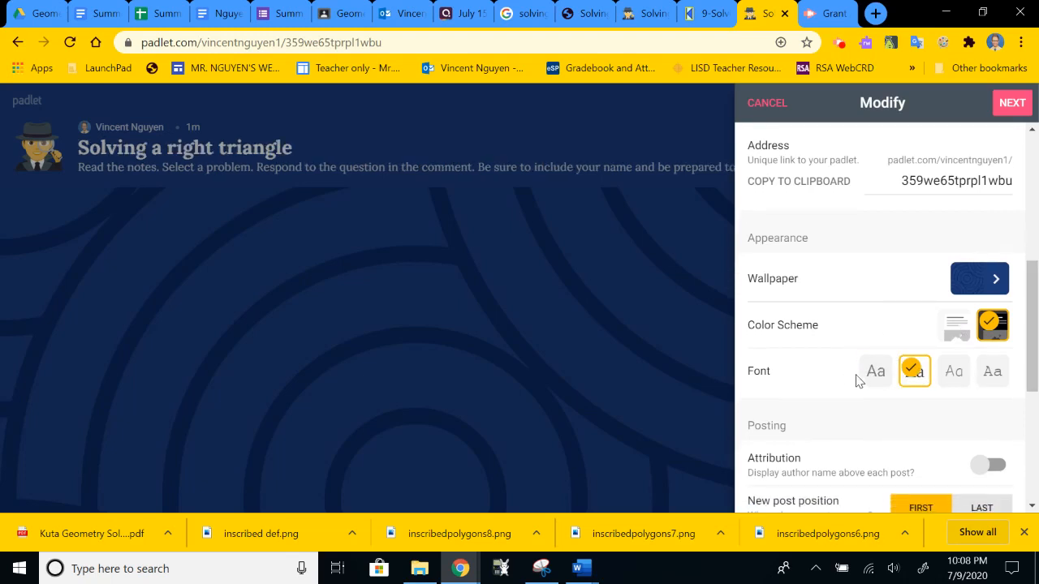
scroll(858, 377, down, 2)
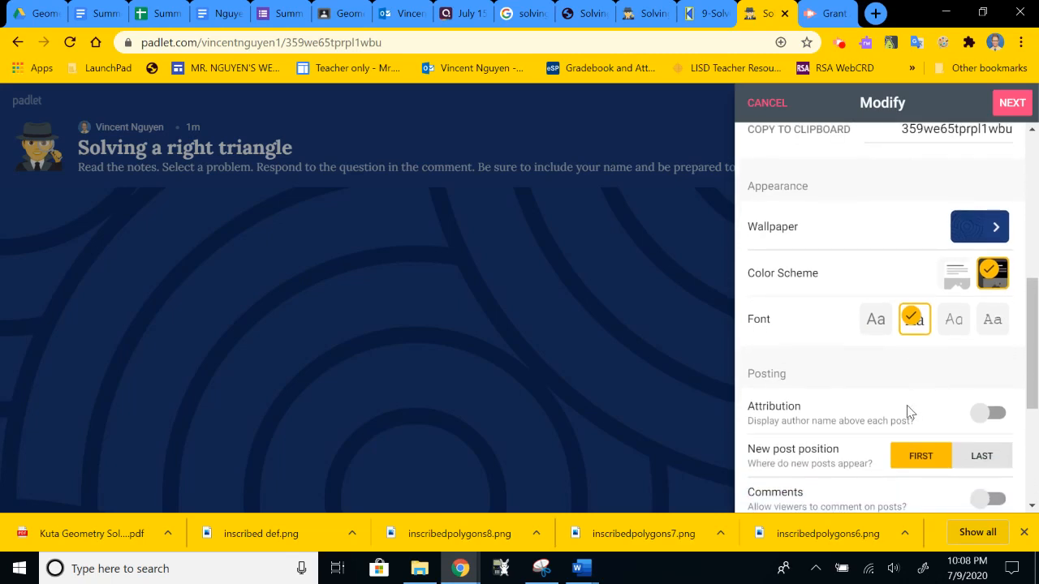
scroll(909, 411, down, 3)
scroll(910, 412, down, 1)
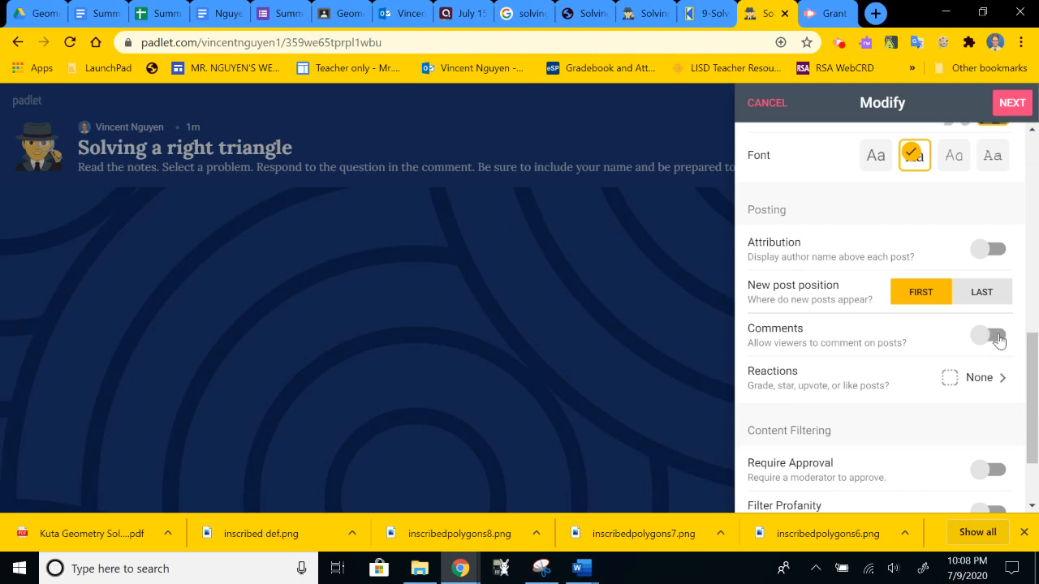
click(997, 340)
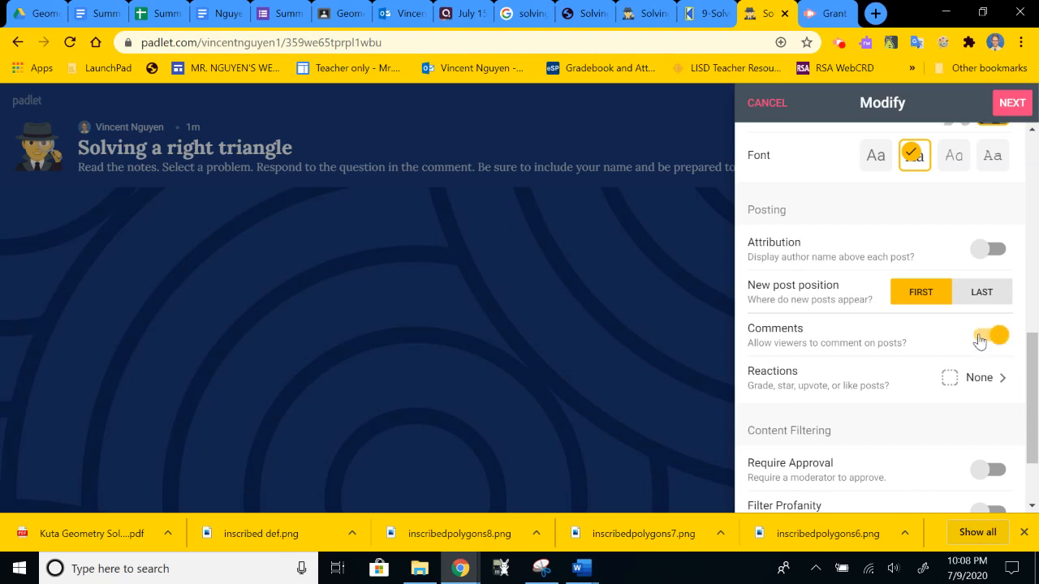
click(980, 341)
click(996, 339)
Make new posts appear last and set the post reactions to Like.
click(981, 297)
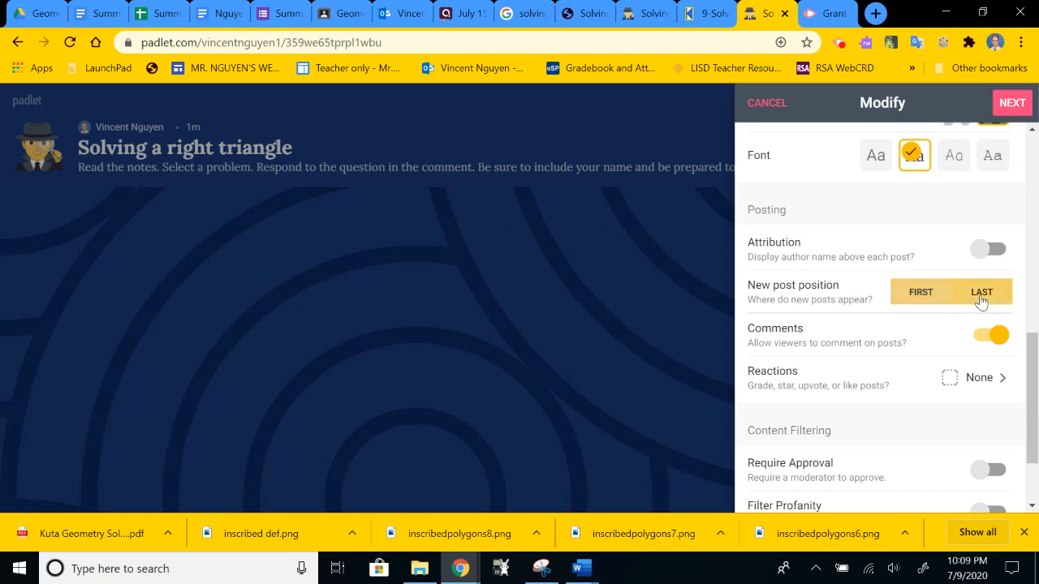
click(962, 387)
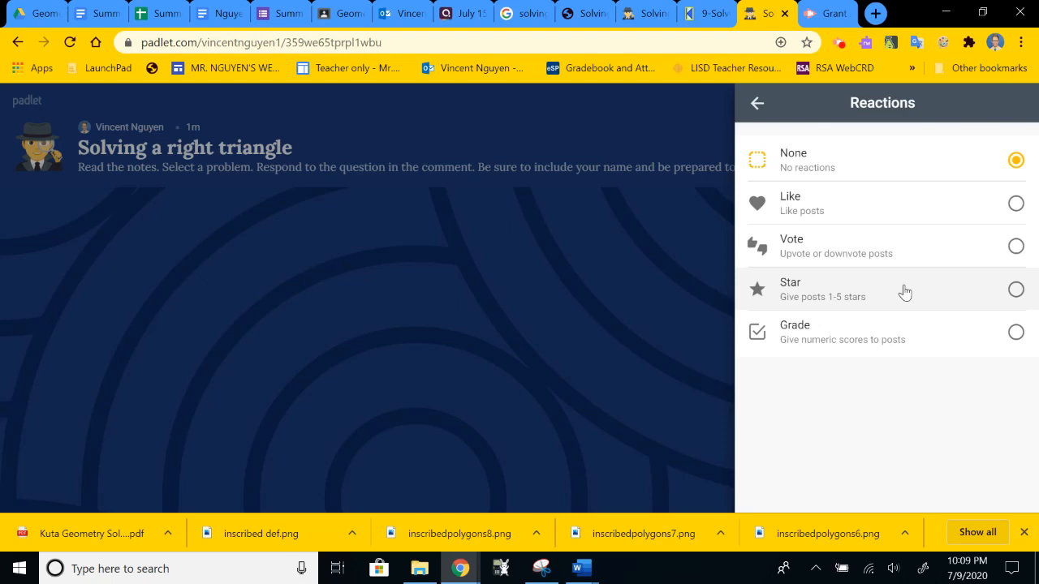
click(898, 211)
click(755, 108)
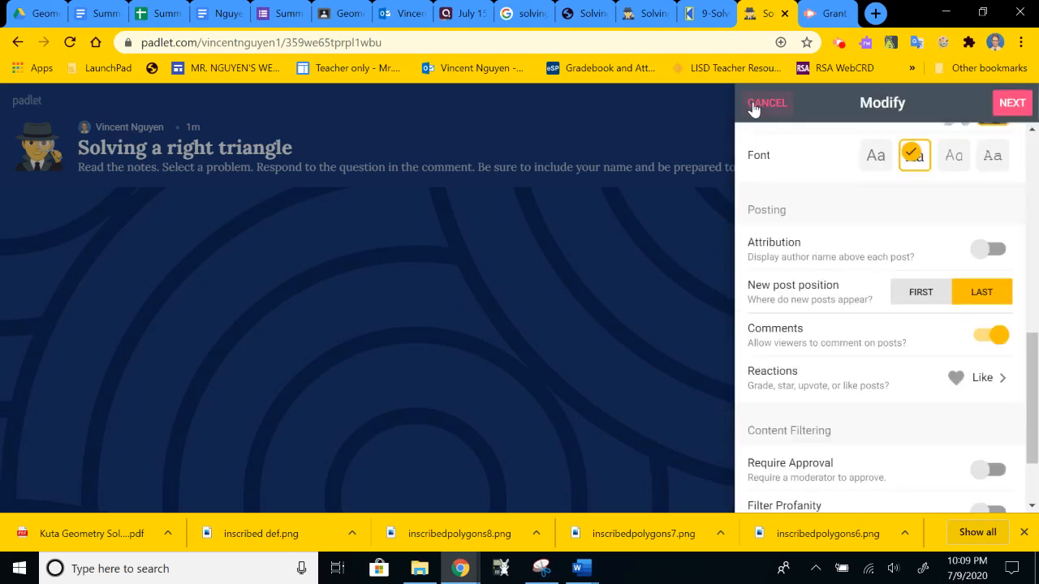
Turn on profanity filtering in the padlet's content filtering settings.
scroll(842, 388, down, 1)
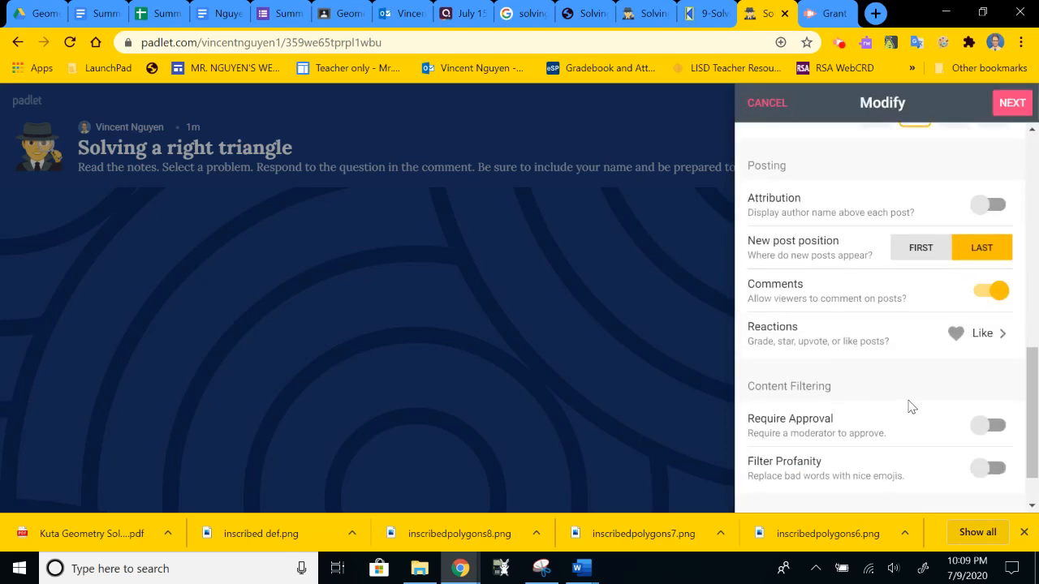
scroll(911, 404, down, 1)
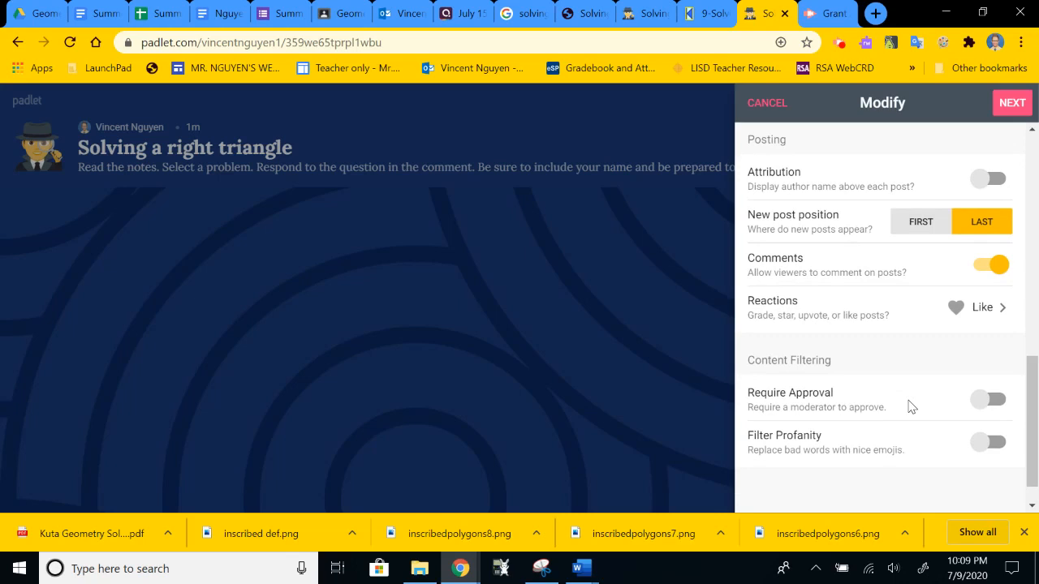
click(999, 444)
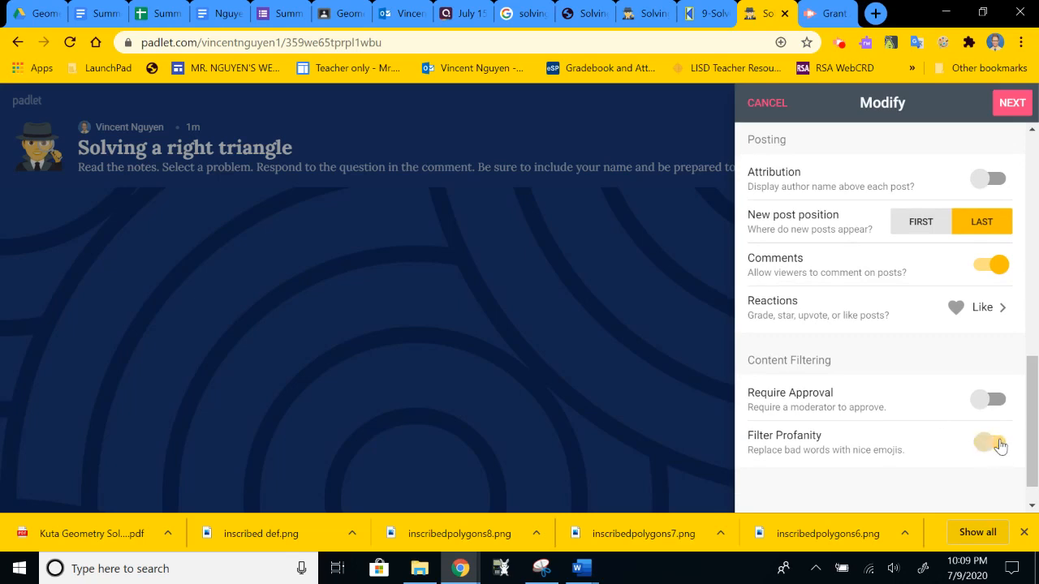
Save the modified padlet settings and close them to return to the empty wall.
scroll(922, 325, up, 1)
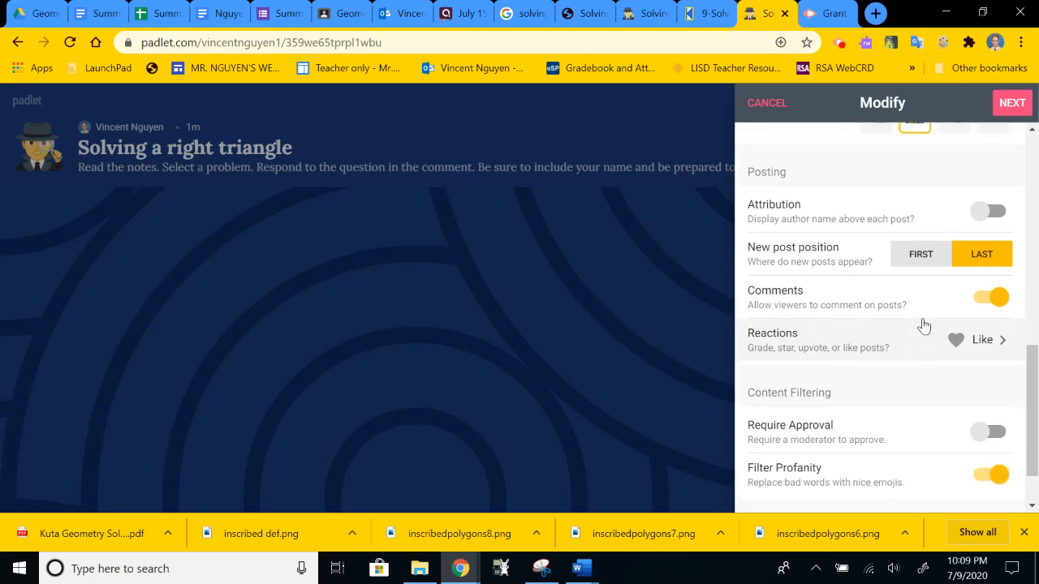
scroll(923, 325, up, 3)
scroll(923, 325, down, 3)
scroll(923, 325, up, 3)
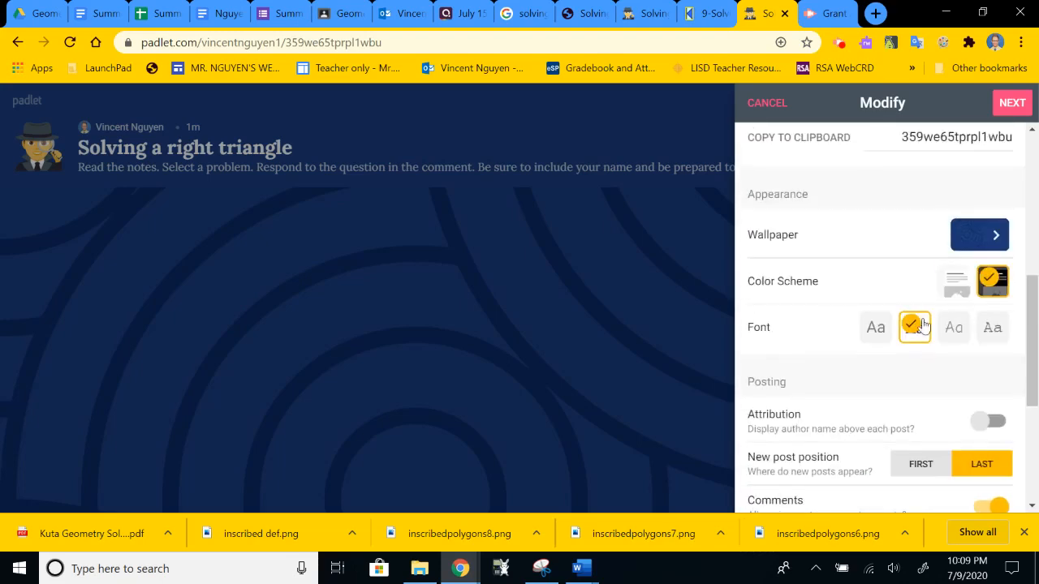
scroll(924, 325, down, 3)
scroll(923, 325, up, 10)
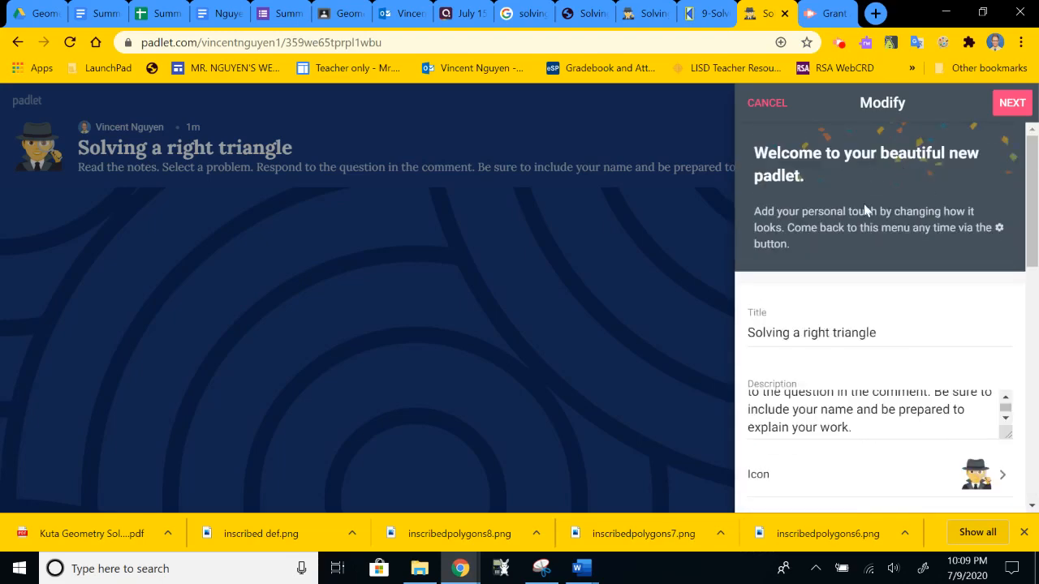
click(999, 106)
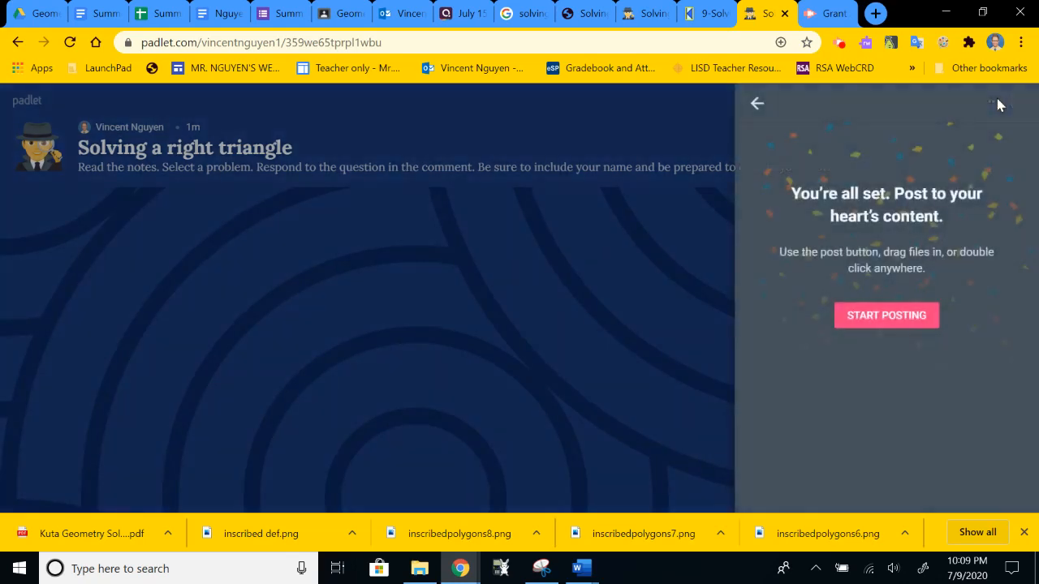
click(759, 106)
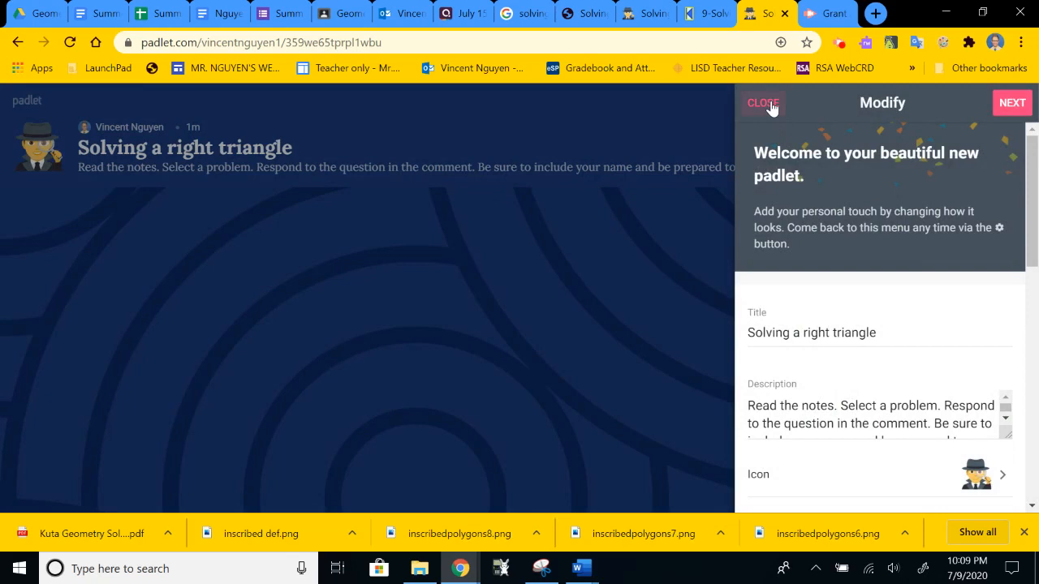
click(763, 104)
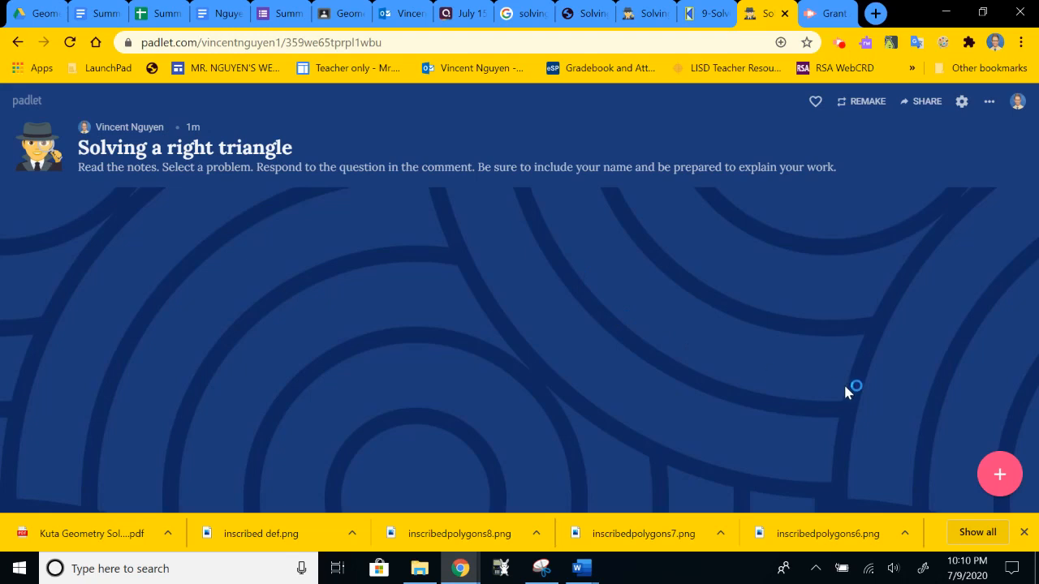
Create a post titled "Notes: Trig Ratios" with the text "We use these to find the sides of the right triangle.".
click(1008, 479)
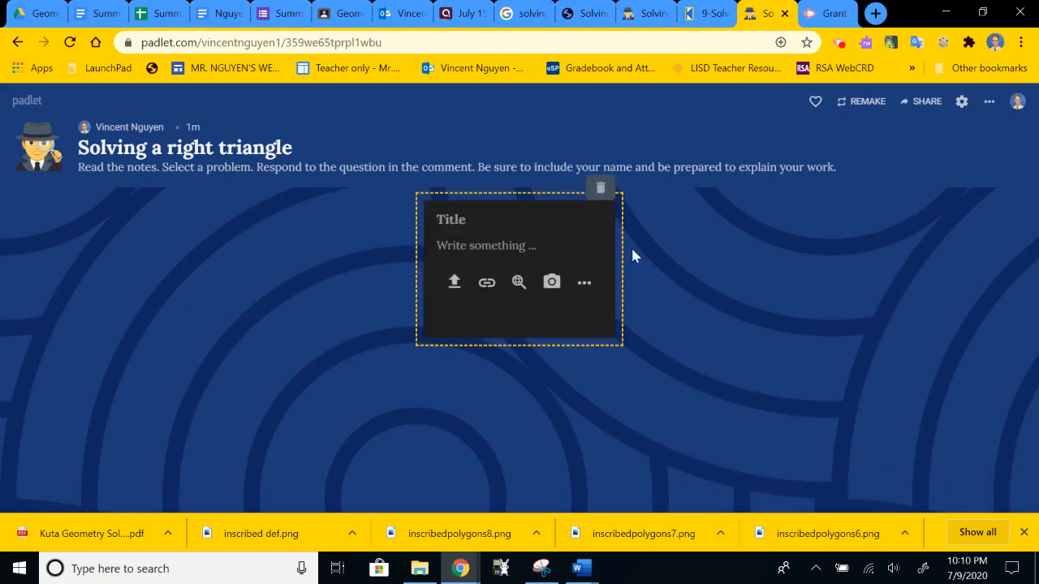
text(Notes: Trig )
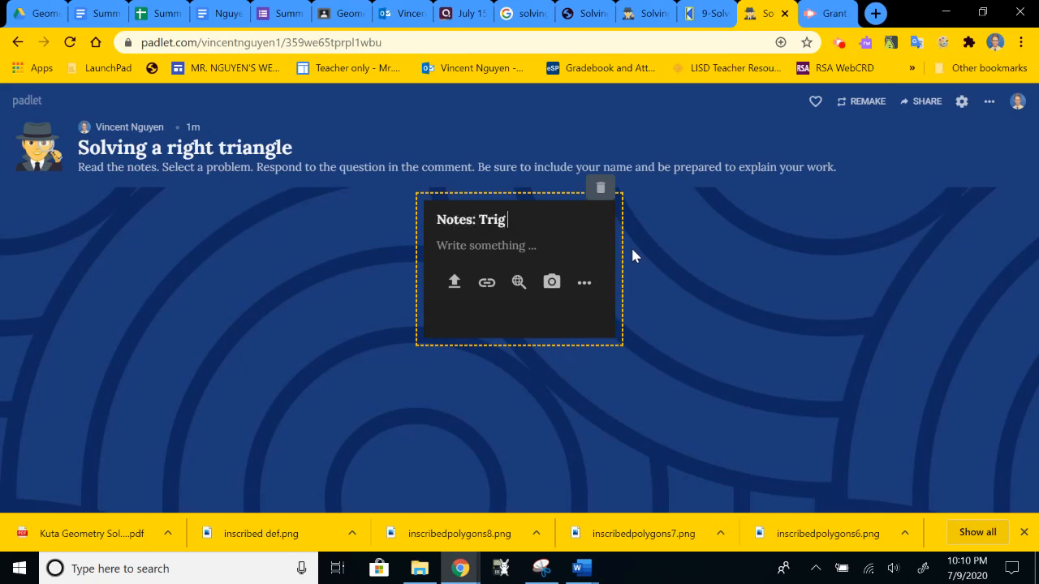
text(Ratios)
click(520, 242)
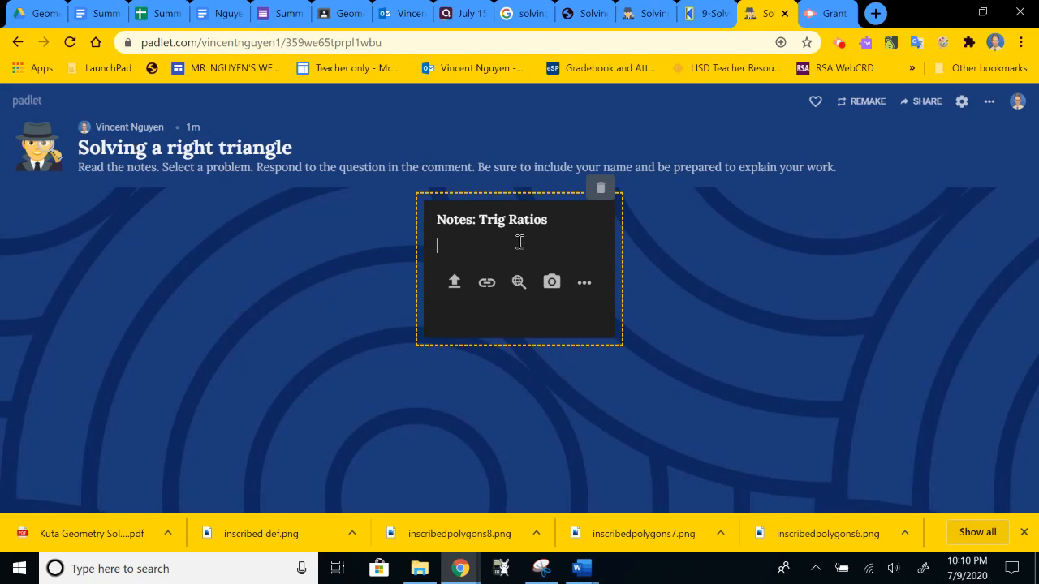
text(We use these to find the sides of)
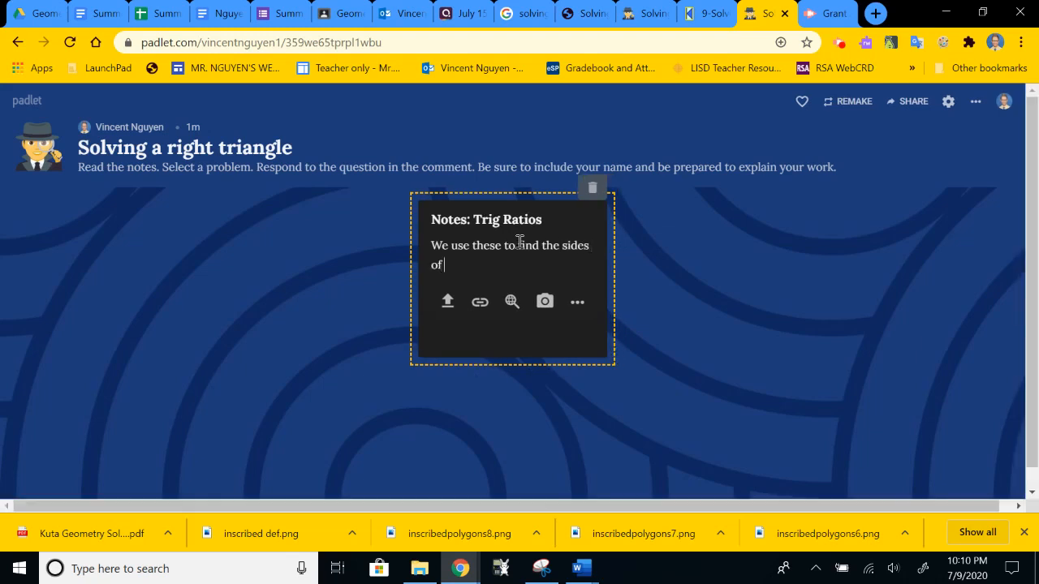
text( the right triangle.)
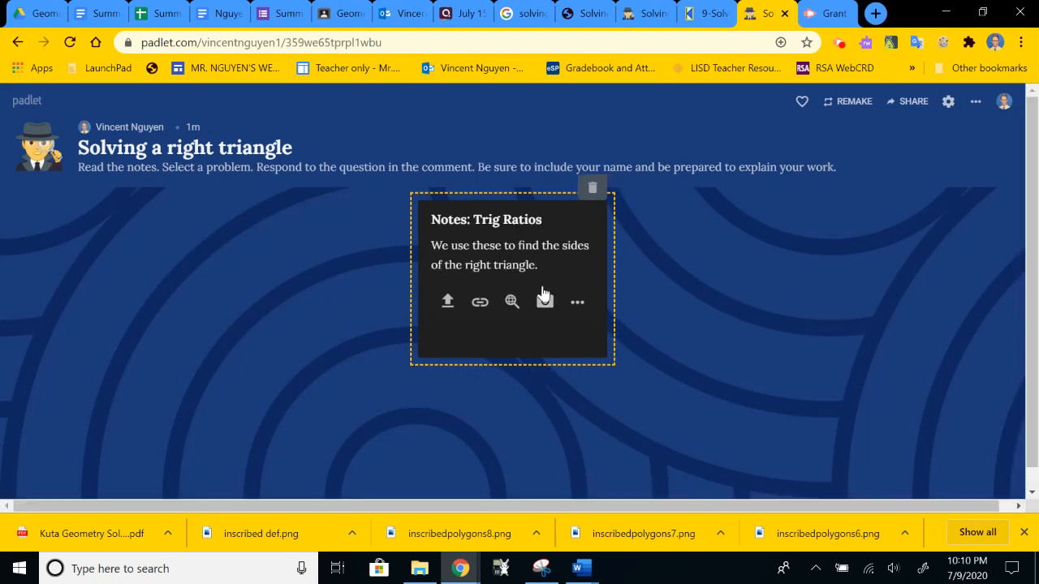
Attach the image file trig ratios.JPG from the computer's Week 4 folder to the Trig Ratios post.
click(578, 303)
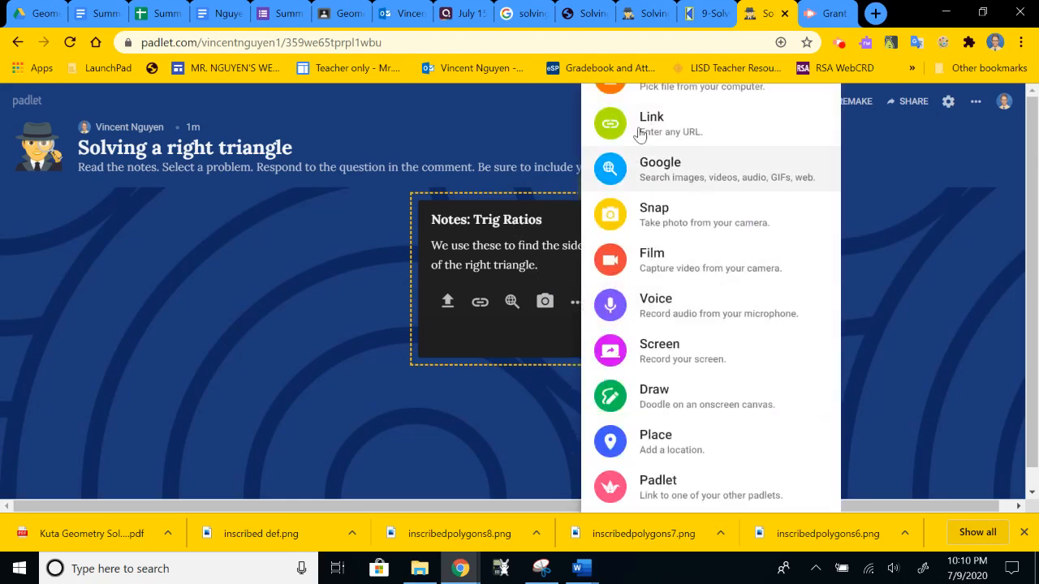
click(665, 99)
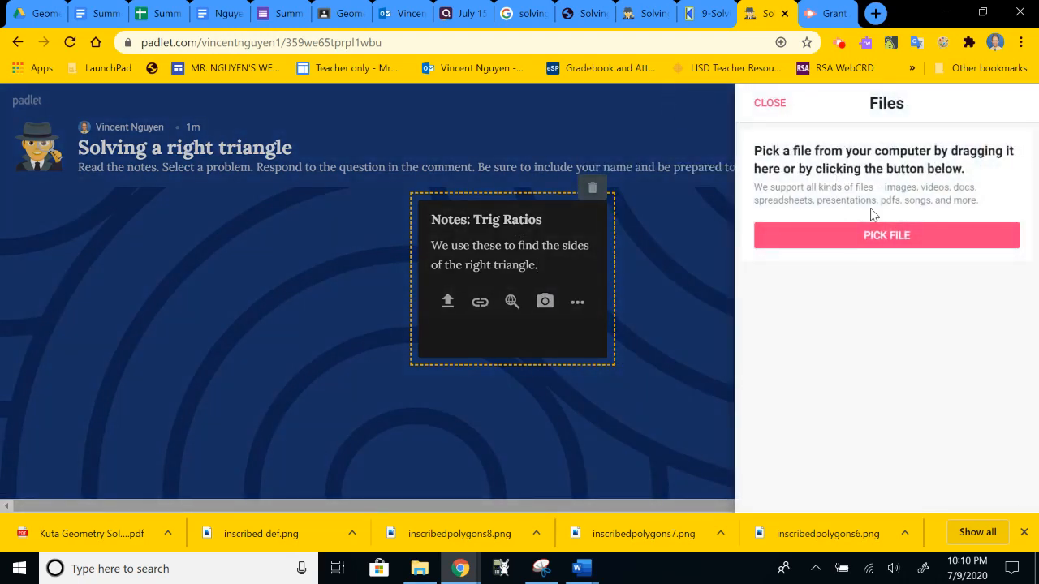
click(891, 237)
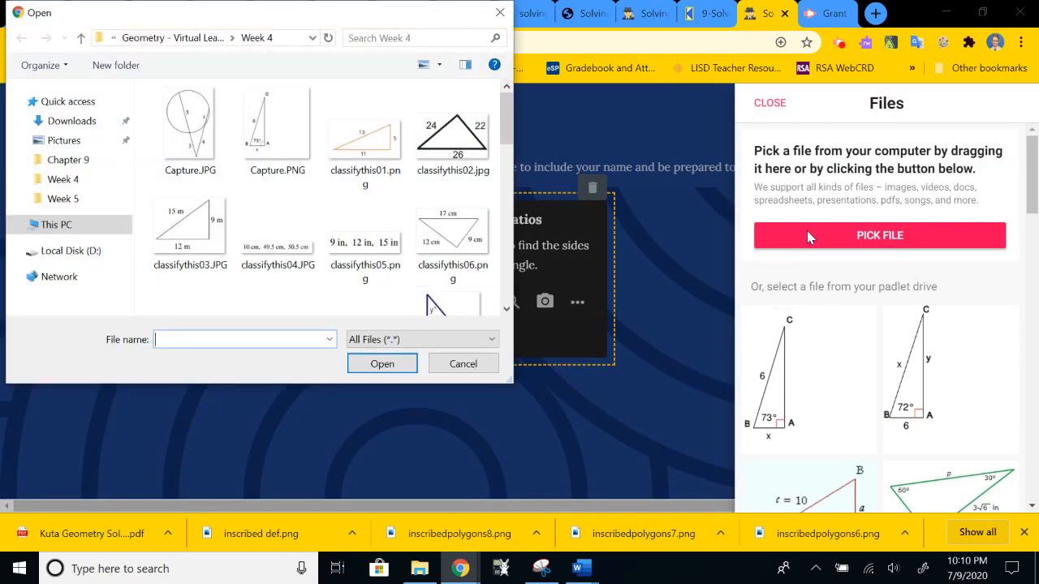
scroll(343, 240, down, 3)
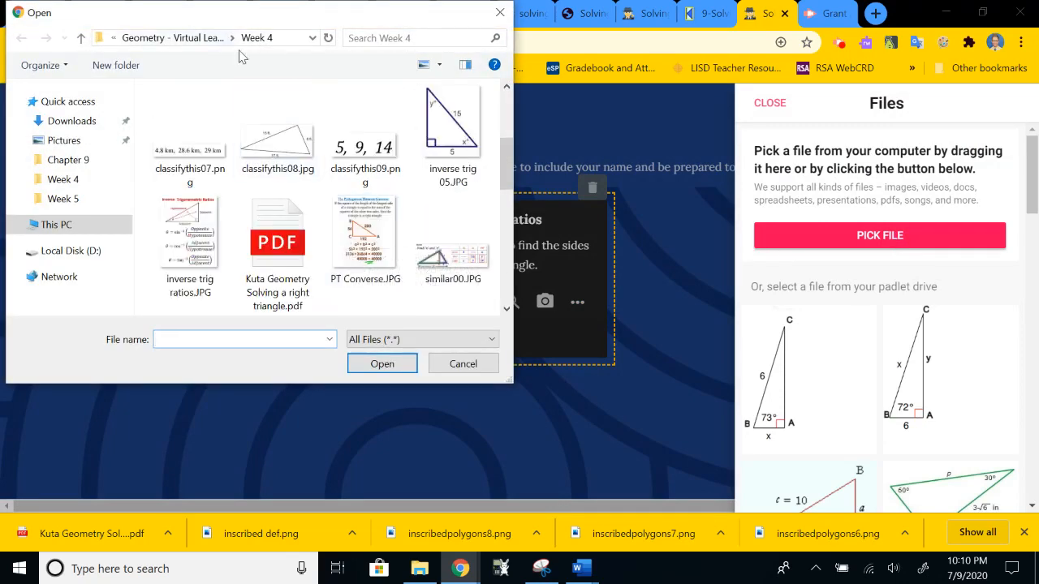
scroll(415, 189, down, 2)
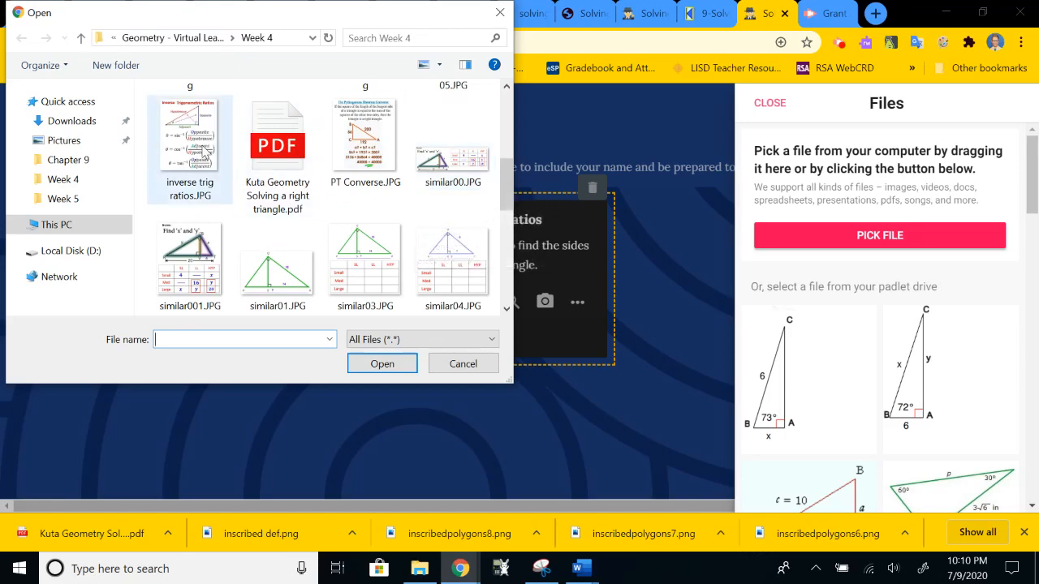
scroll(205, 152, up, 3)
scroll(205, 152, up, 2)
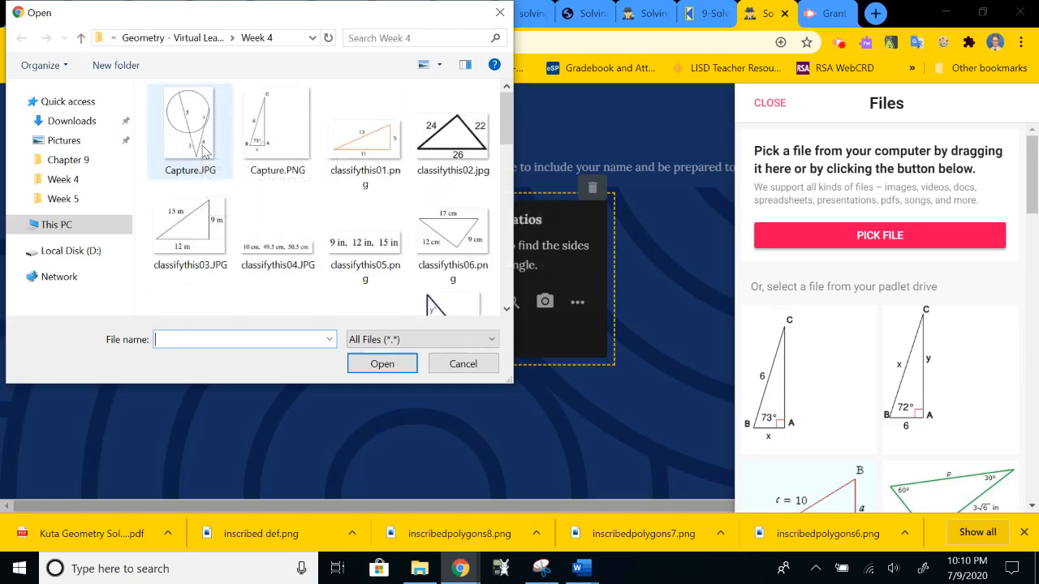
scroll(206, 152, down, 5)
scroll(206, 152, down, 4)
scroll(206, 151, up, 3)
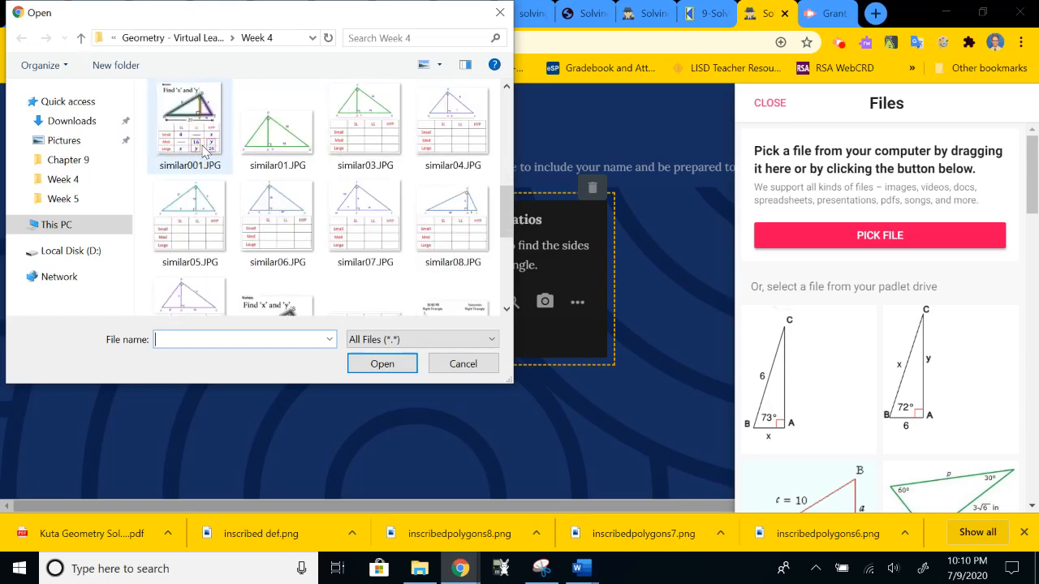
scroll(351, 202, down, 8)
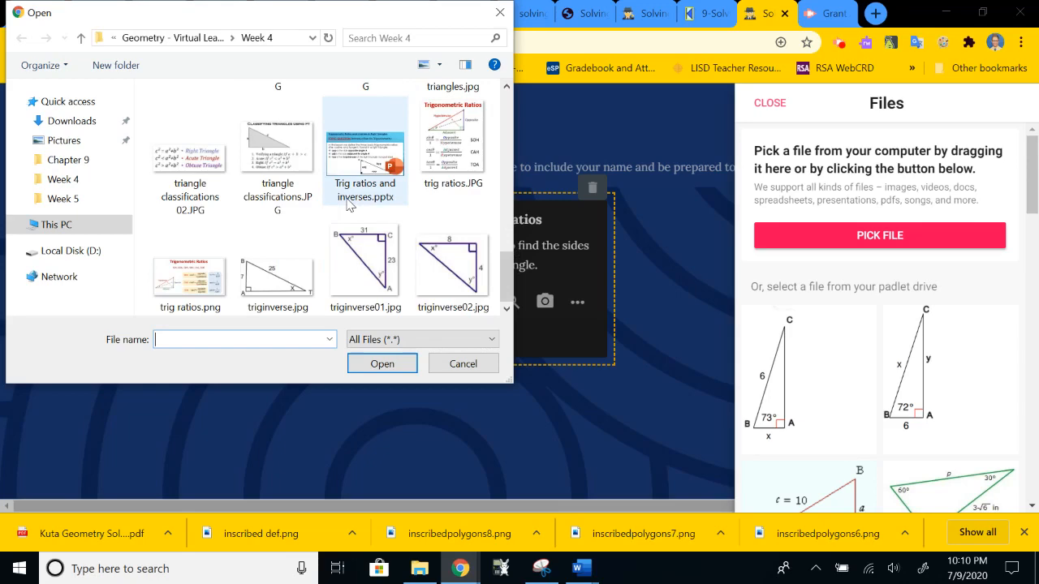
click(459, 154)
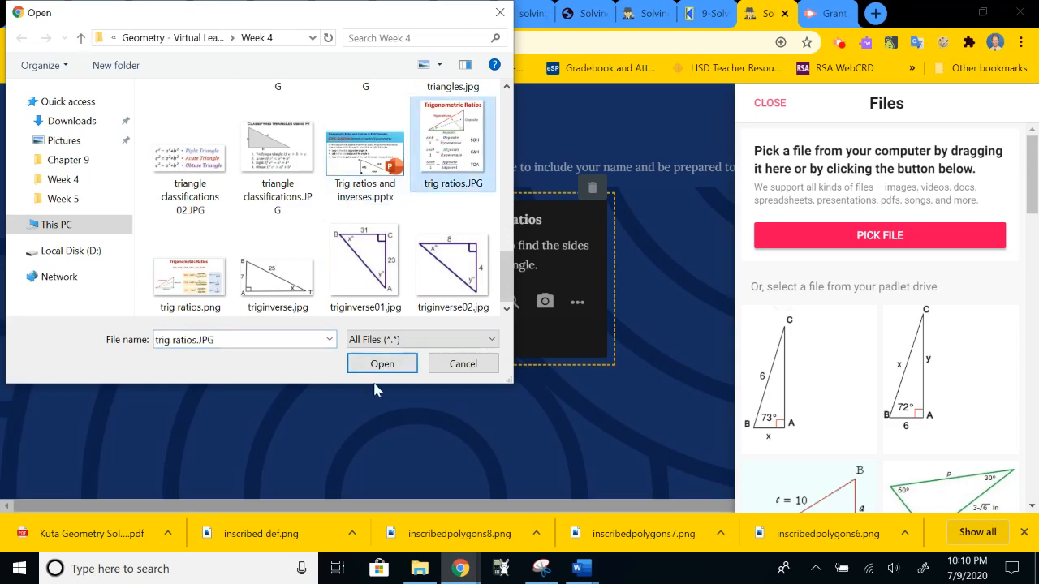
click(398, 365)
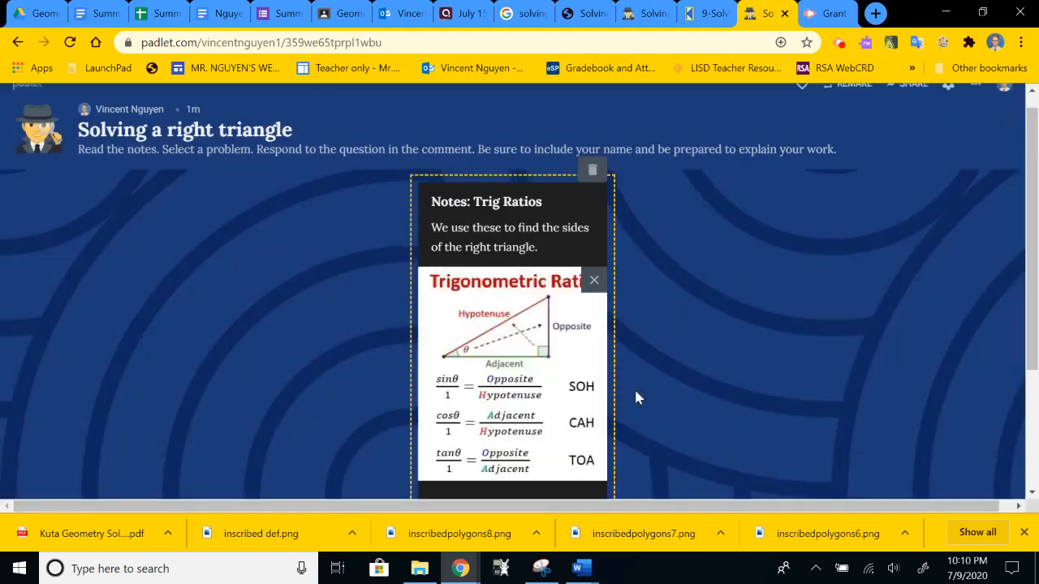
scroll(634, 388, down, 1)
scroll(636, 391, up, 1)
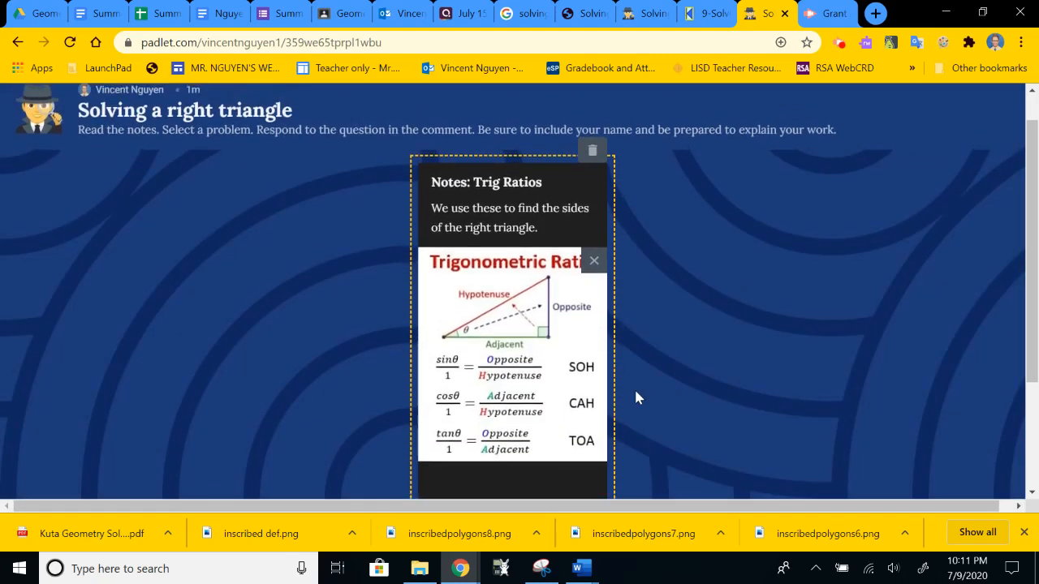
Create a post titled "Notes: Trig Inverse" with the text "We use these to find the angles of the right triangle.".
double_click(758, 261)
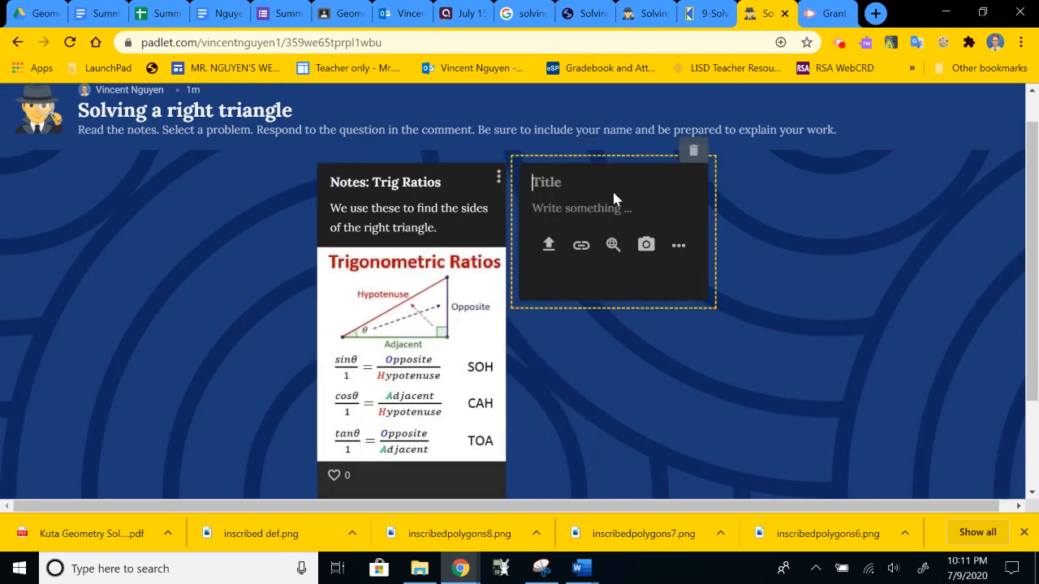
text(Note)
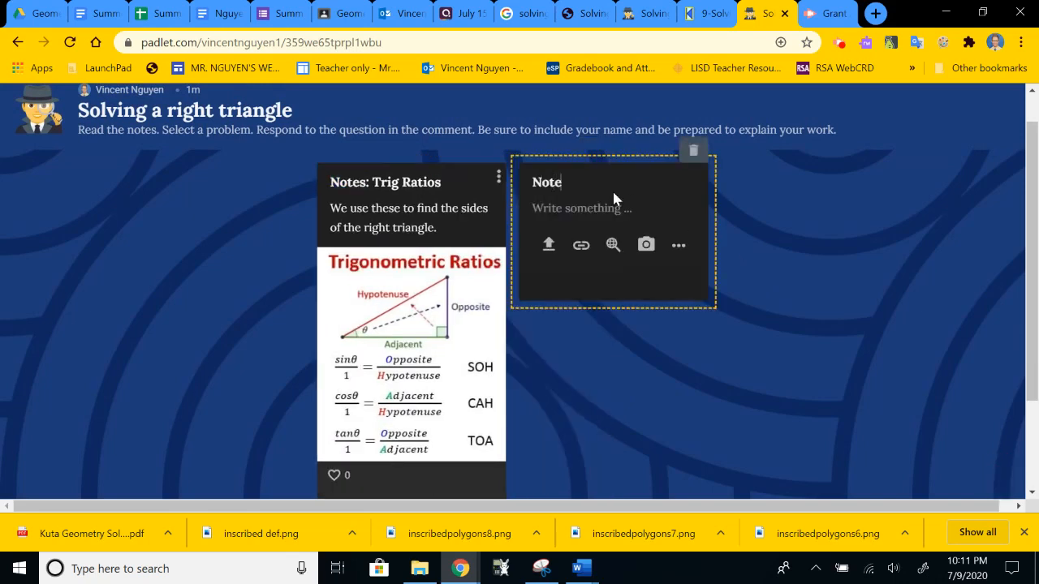
text(s: Trig Inverse)
click(605, 208)
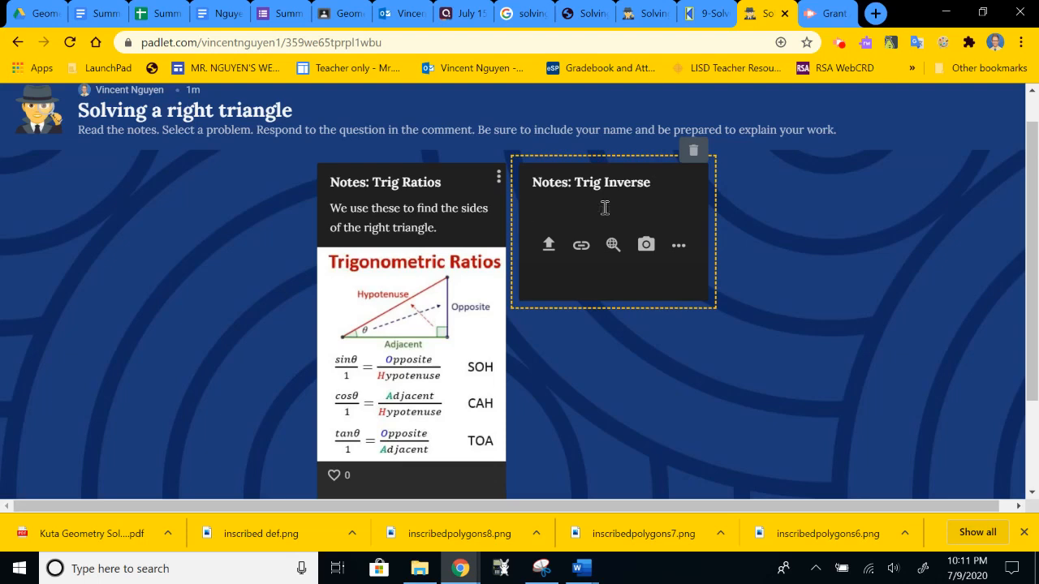
text(We use these to find the angles)
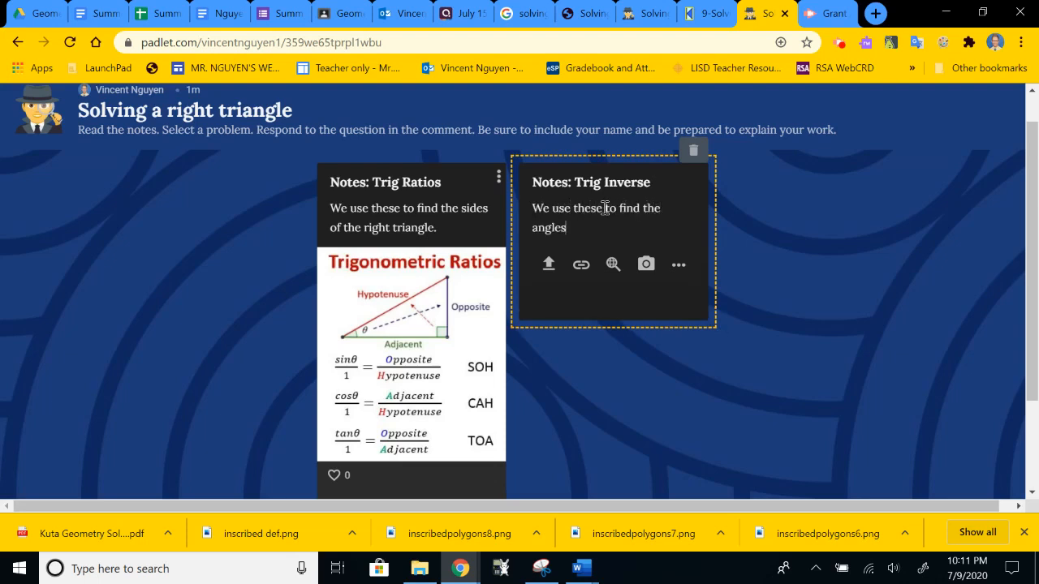
text( of the right triangle.)
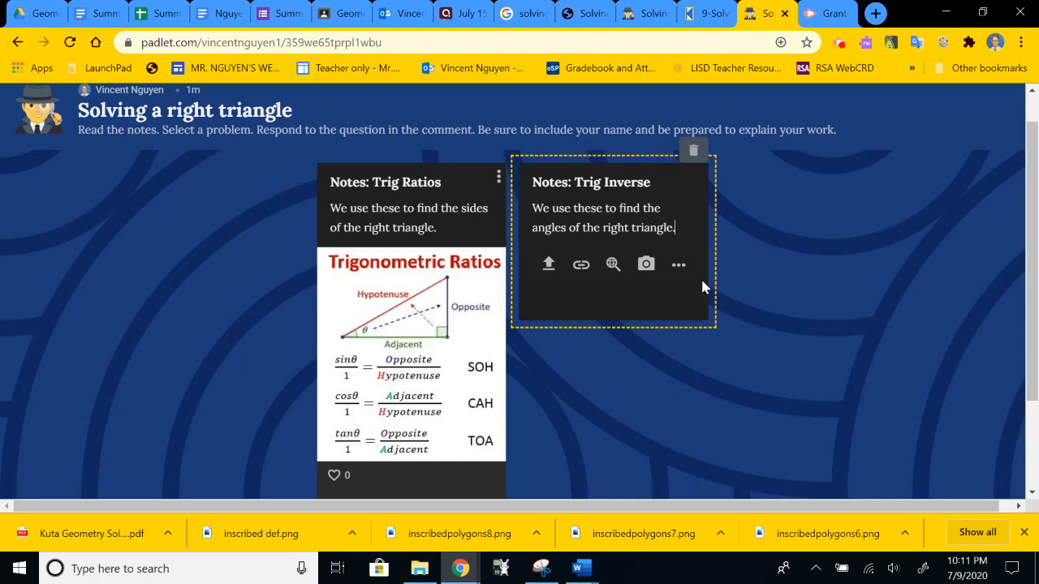
Attach the image file inverse trig ratios.JPG from the computer's Week 4 folder to the Trig Inverse post and finish the post.
click(679, 266)
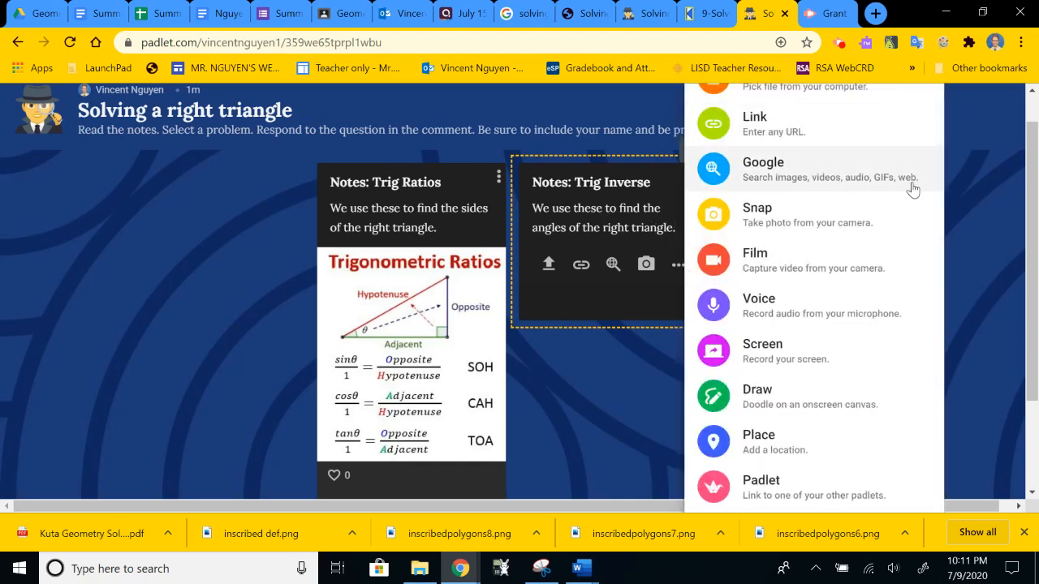
key(ctrl+minus)
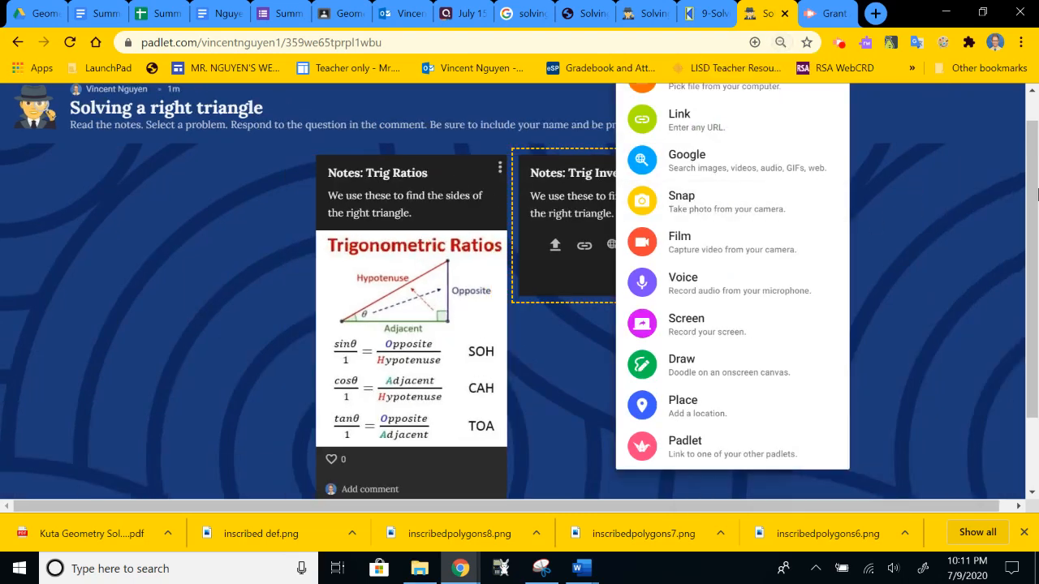
drag(1034, 184, 1033, 102)
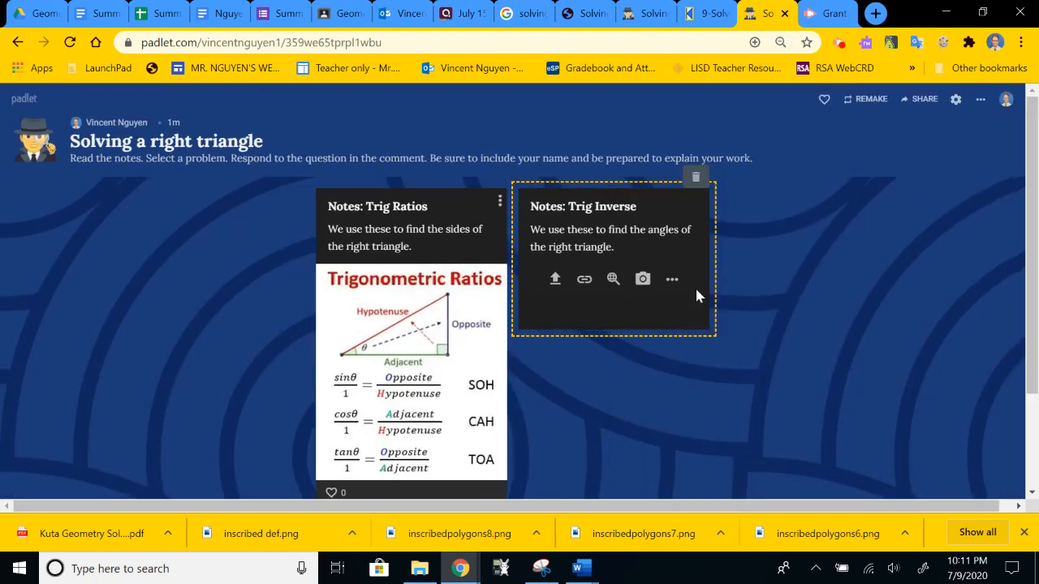
click(672, 282)
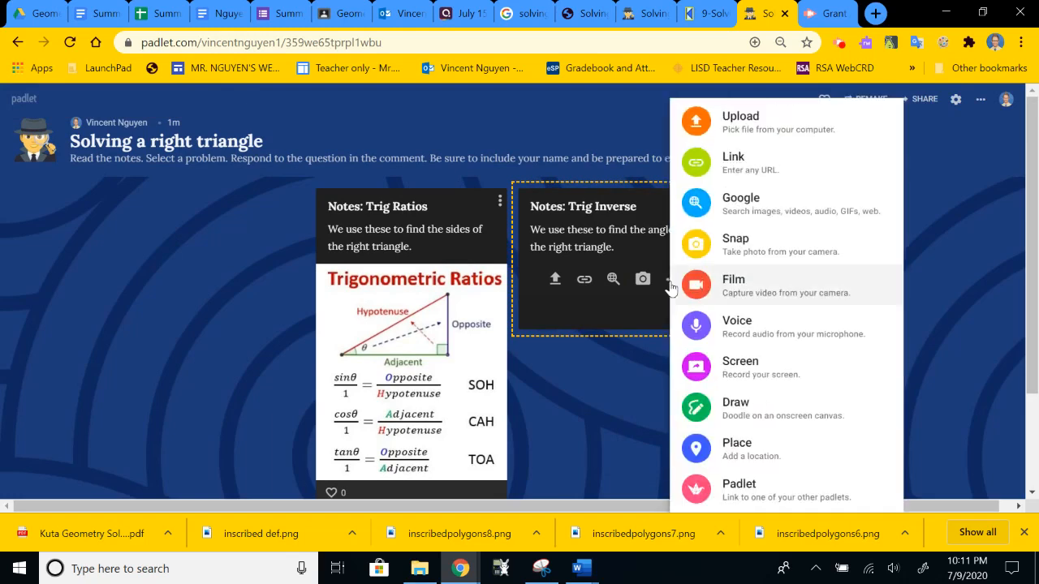
click(758, 126)
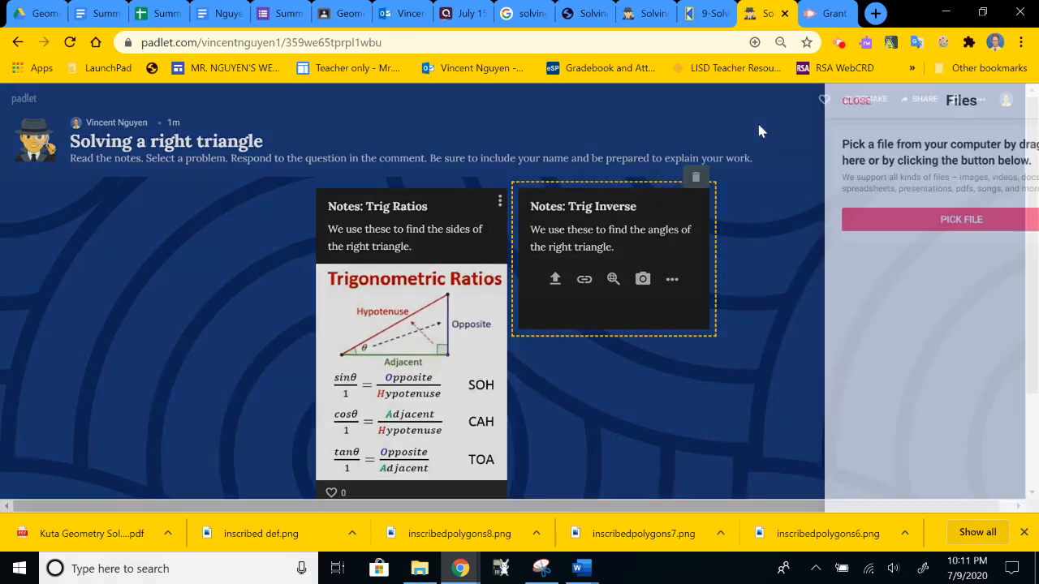
click(899, 221)
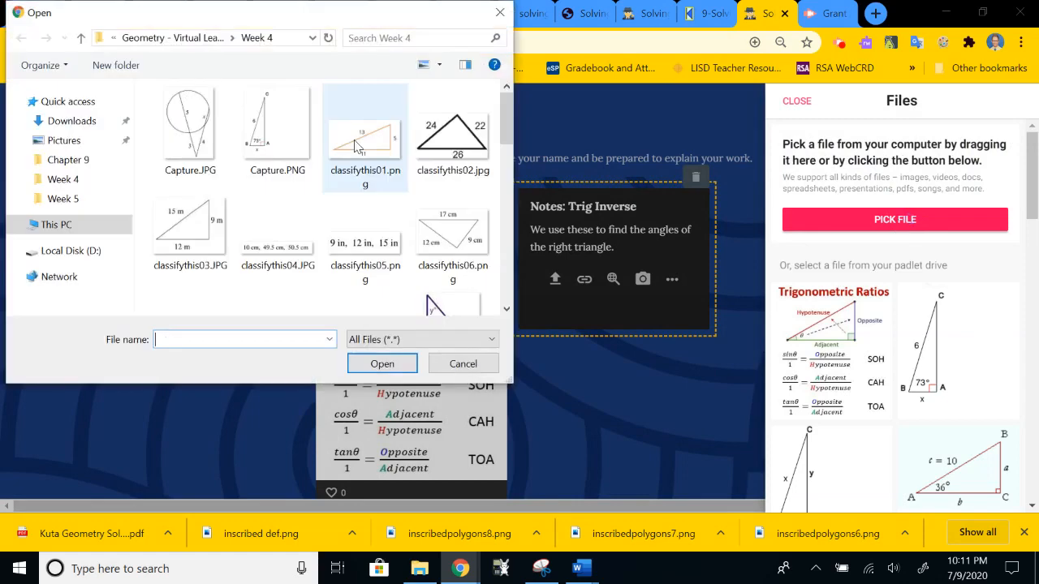
scroll(402, 216, down, 4)
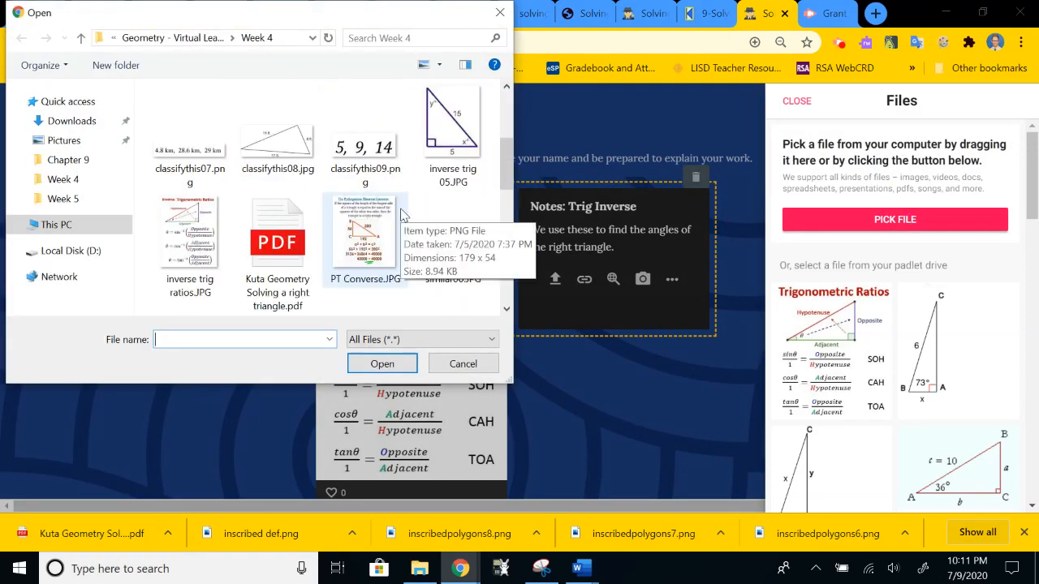
click(193, 245)
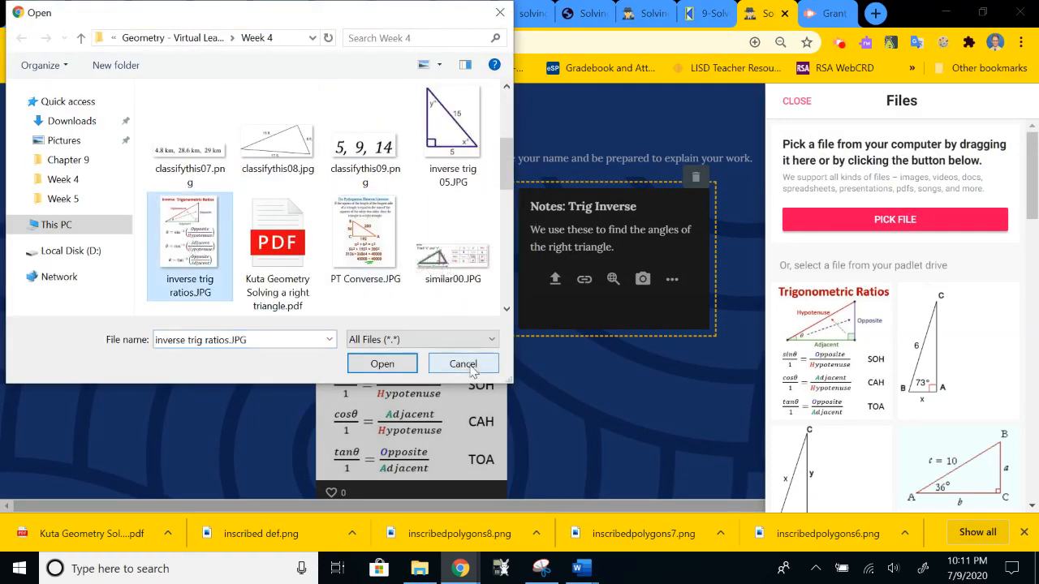
click(398, 363)
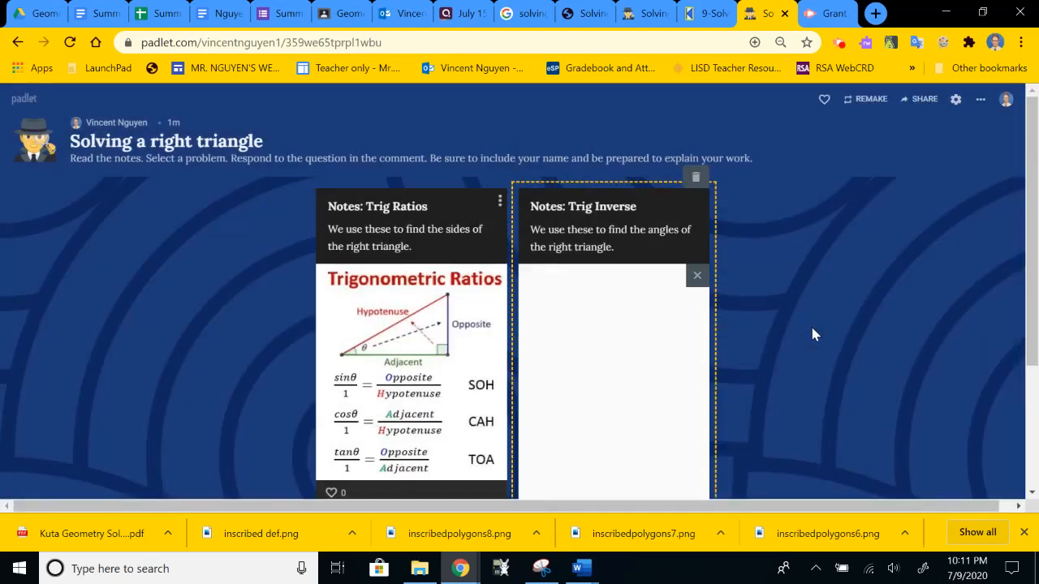
click(820, 256)
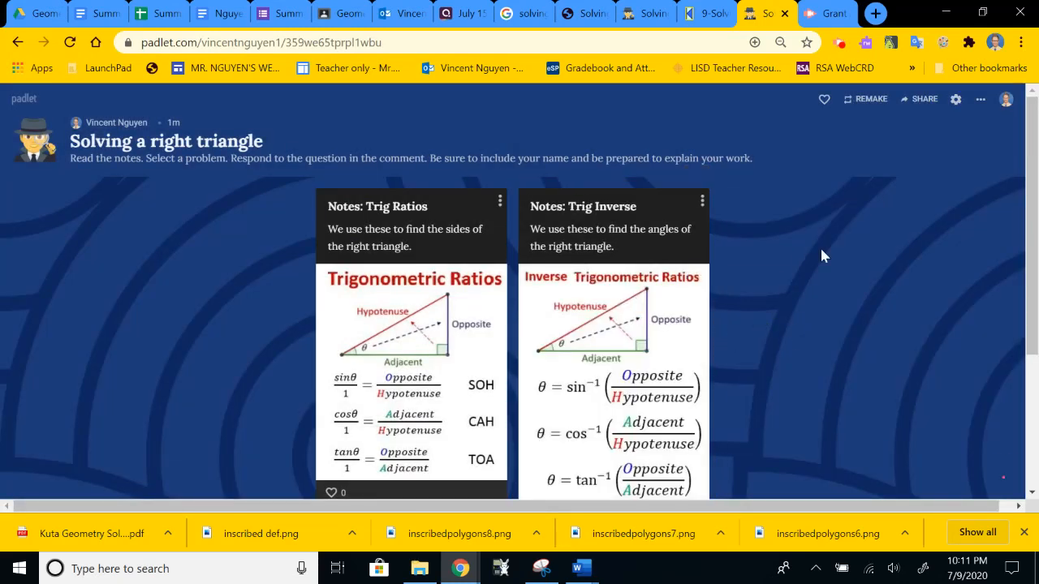
Create a post titled "Example" with the text "Solve the given triangle.".
scroll(794, 274, down, 1)
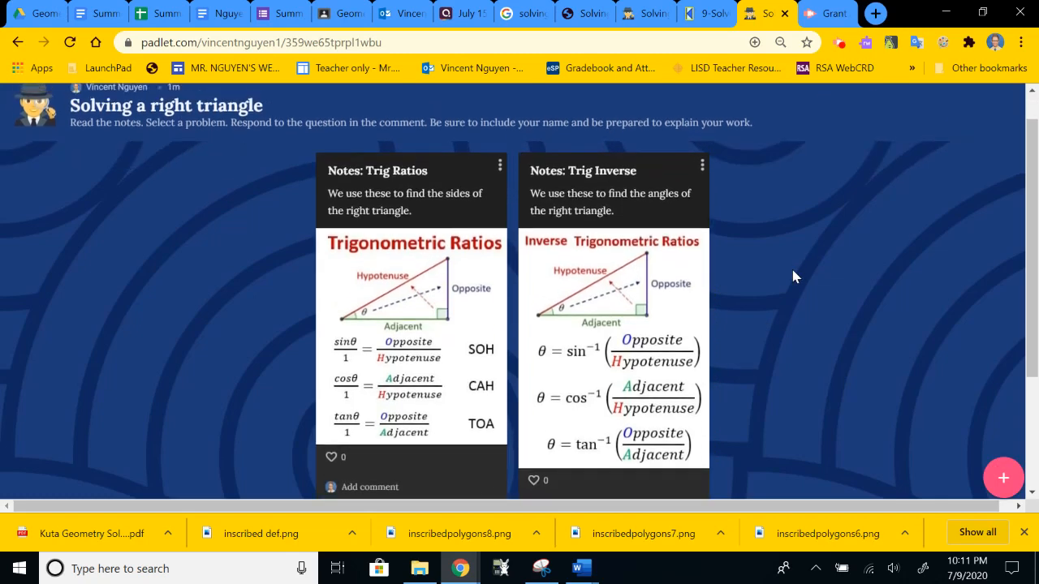
scroll(794, 277, up, 1)
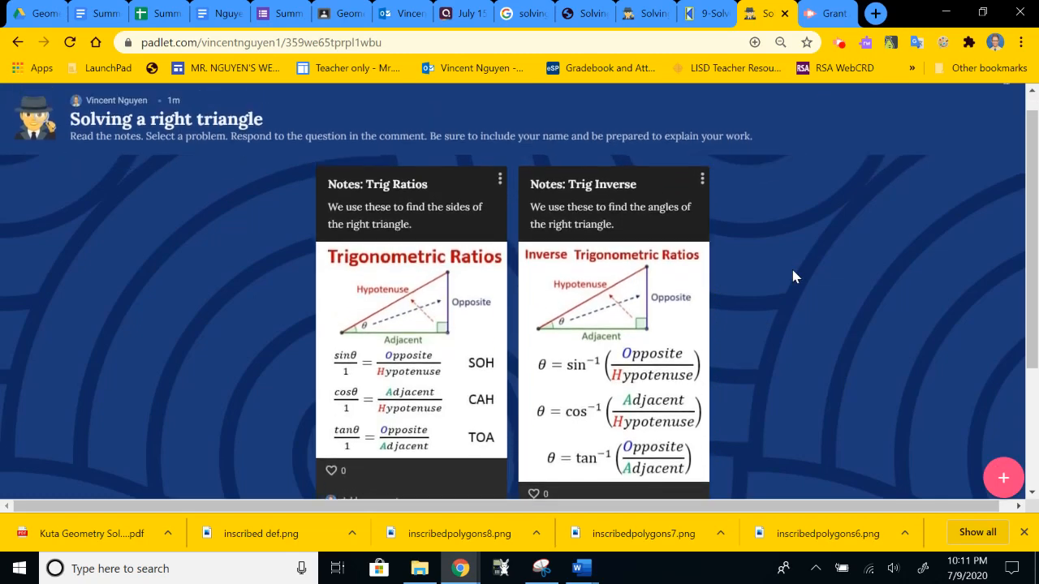
click(1004, 479)
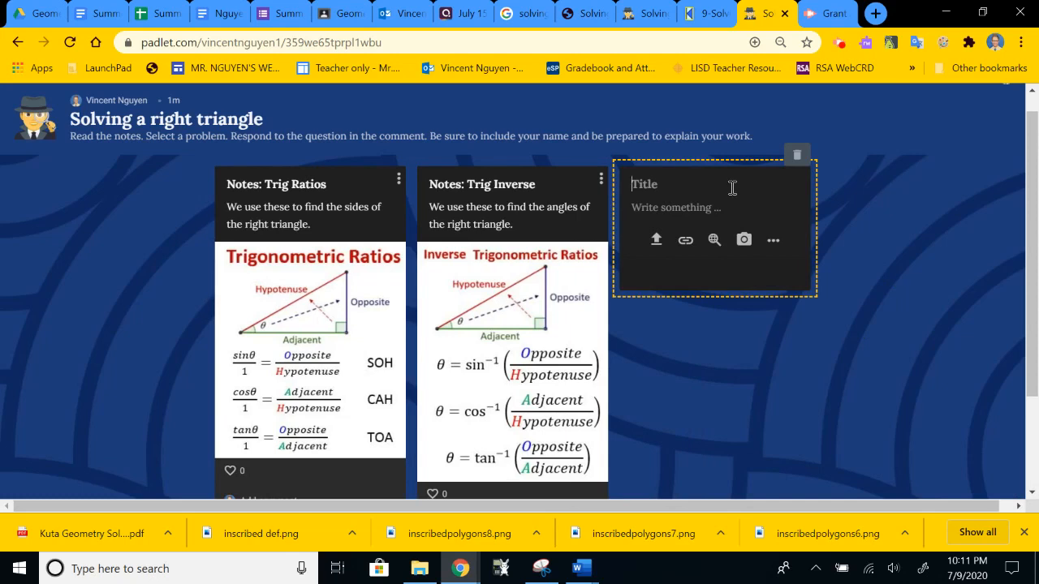
text(Example)
click(687, 212)
text(Solve the fo)
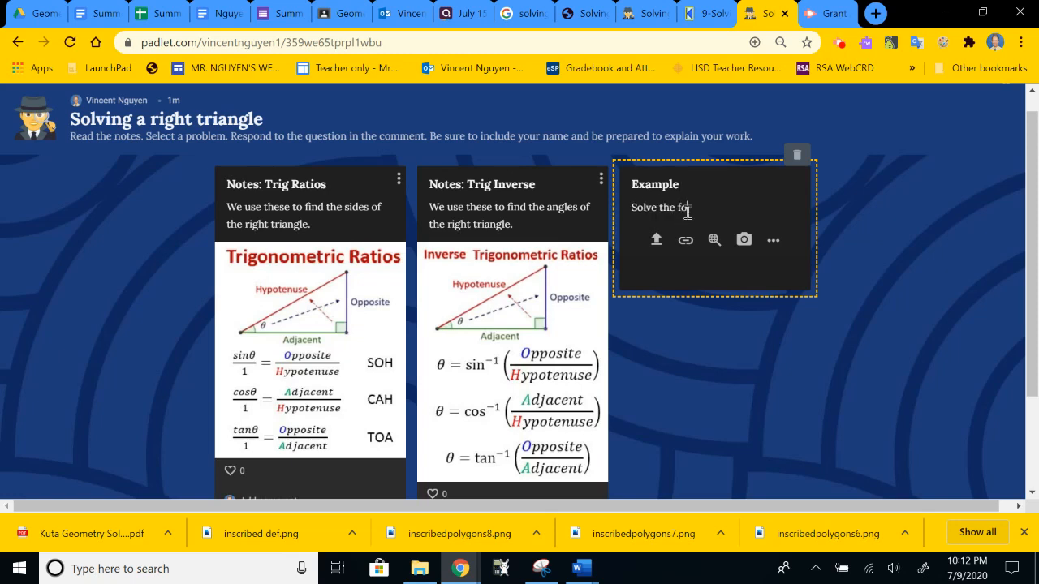
key(BackSpace)
key(BackSpace)
text(given triangle)
Attach the padlet drive image of the triangle with c = 10 and a 36° angle to the Example post and finish the post.
click(777, 239)
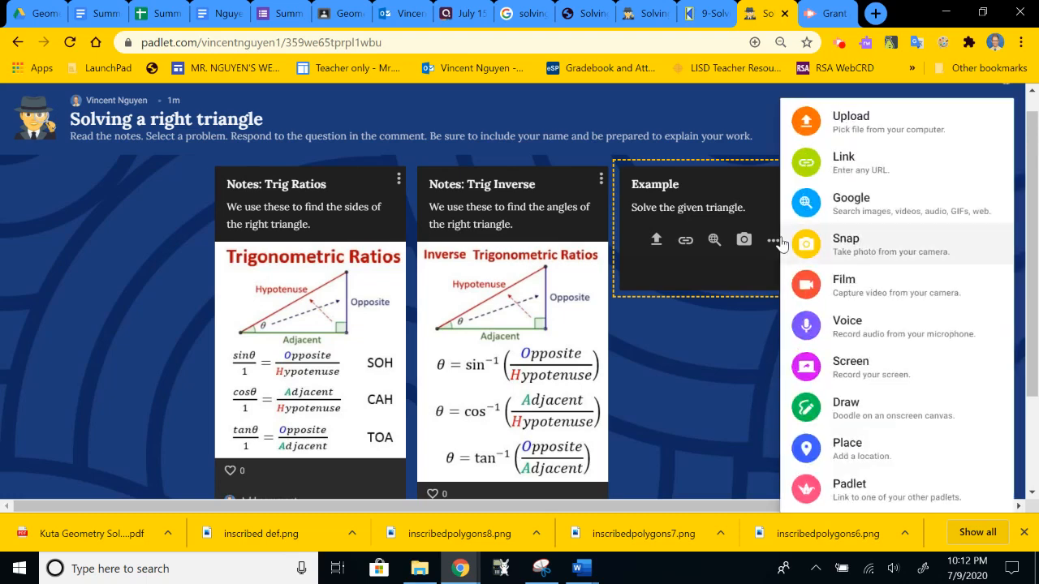
click(894, 122)
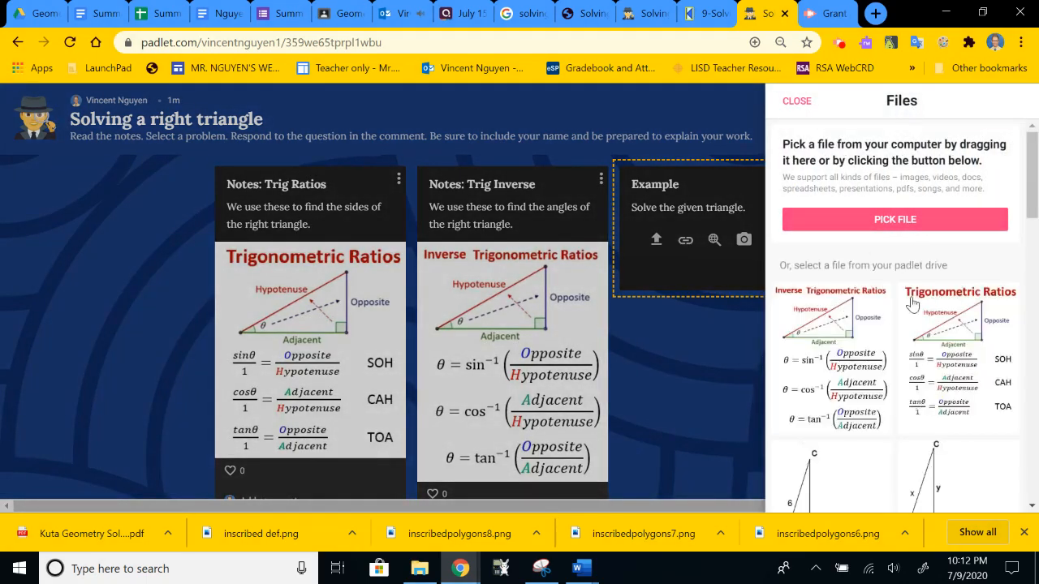
scroll(915, 362, down, 3)
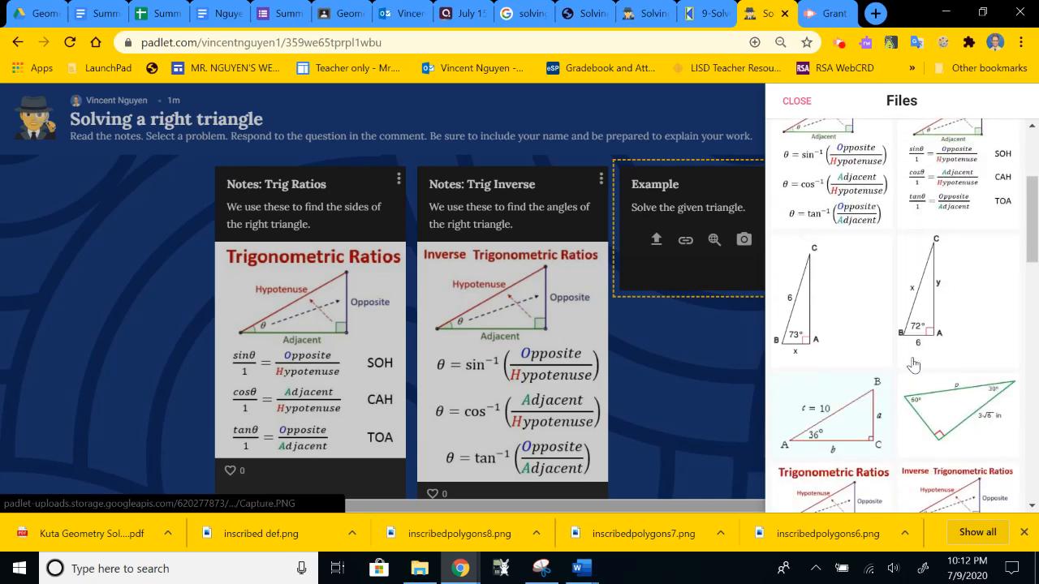
click(846, 409)
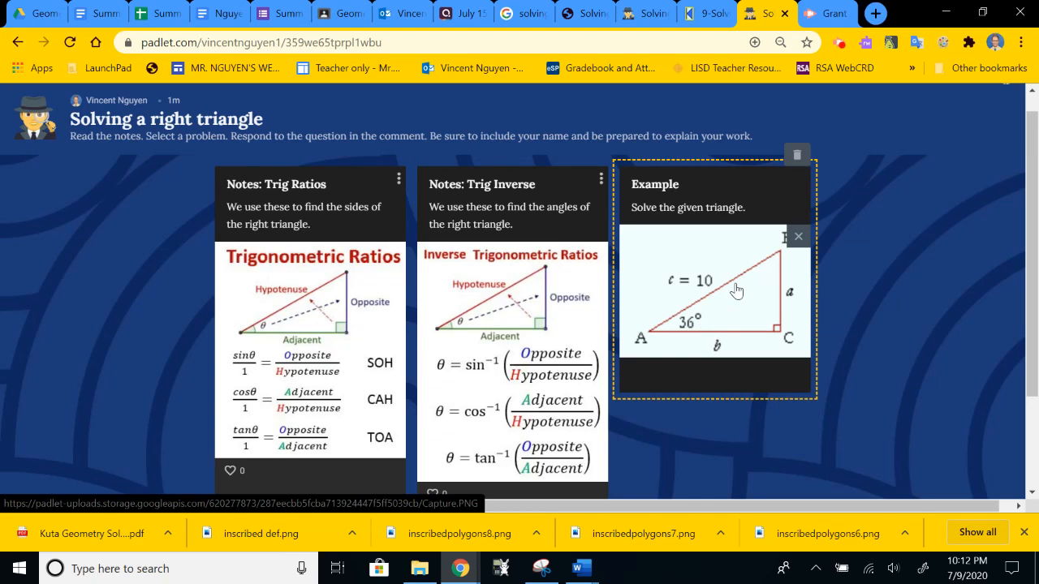
click(891, 296)
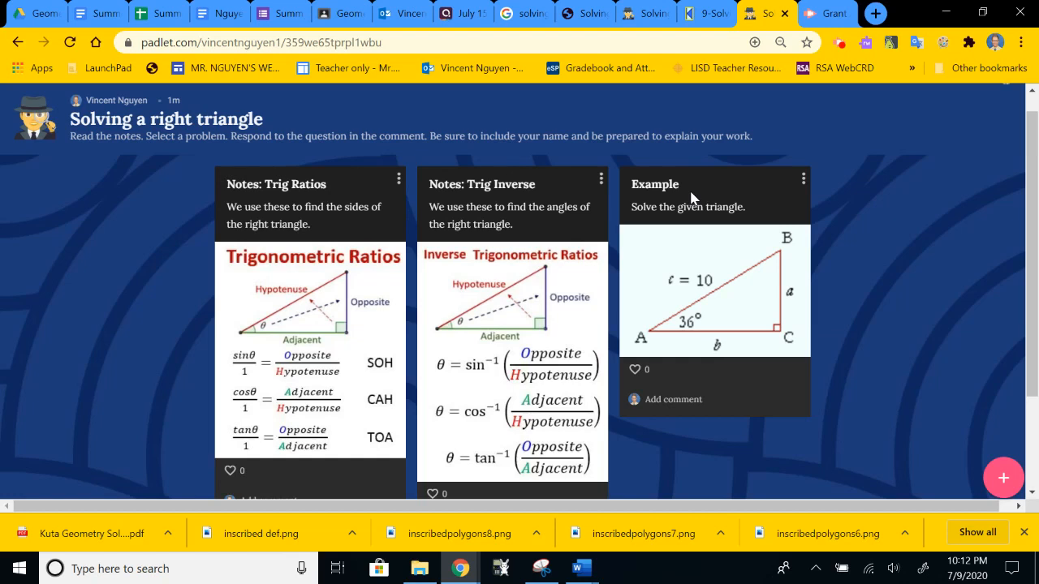
Create a post titled "Question 1" with the text "Solve the given triangle.".
click(1003, 478)
click(770, 184)
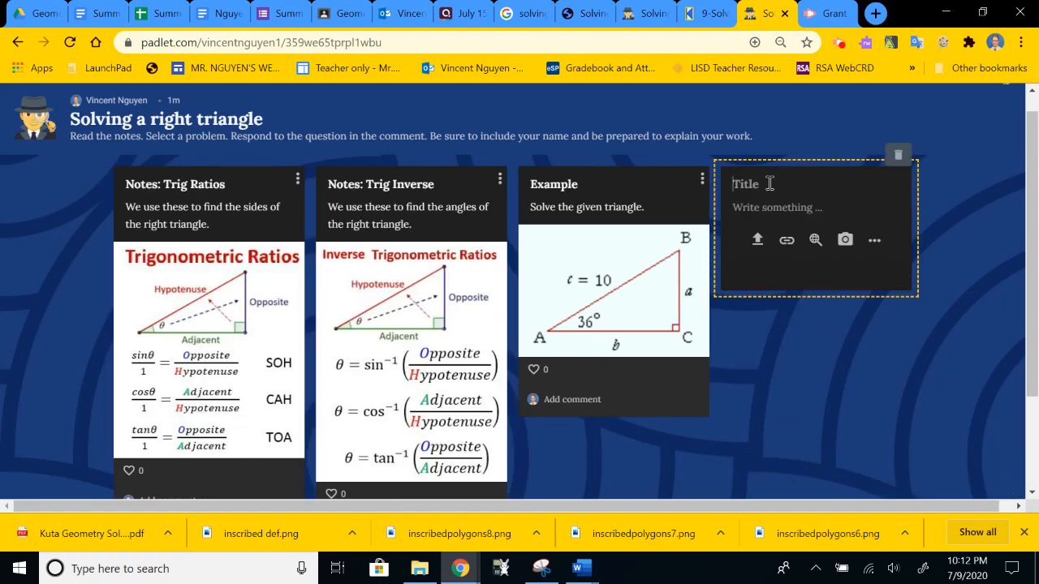
text(Qeu)
key(BackSpace)
text(uestion 1)
click(772, 211)
text(Solve the given triangle.)
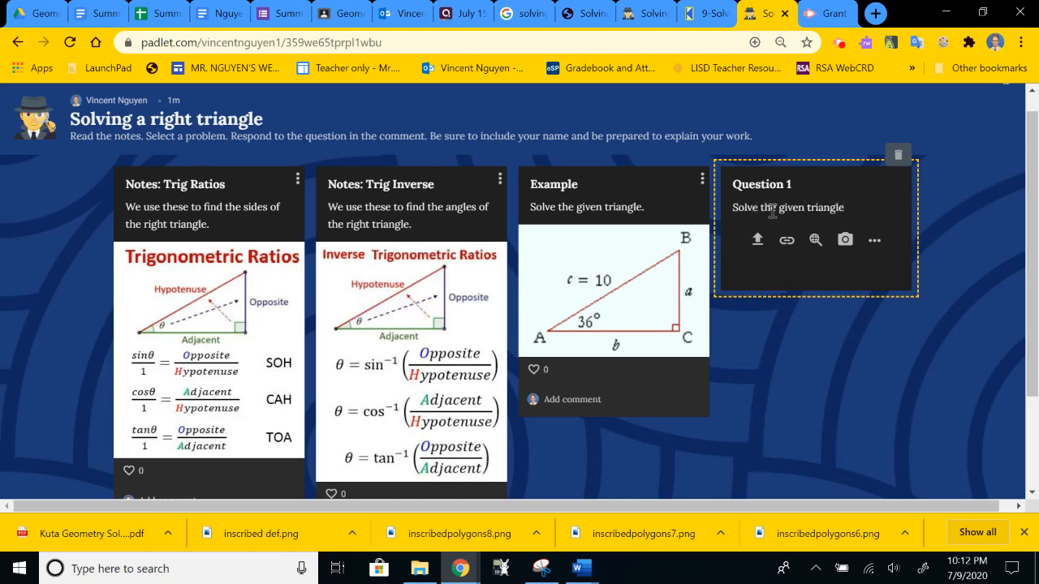
Browse the previously uploaded padlet drive files for a triangle image to attach to the Question 1 post.
click(874, 240)
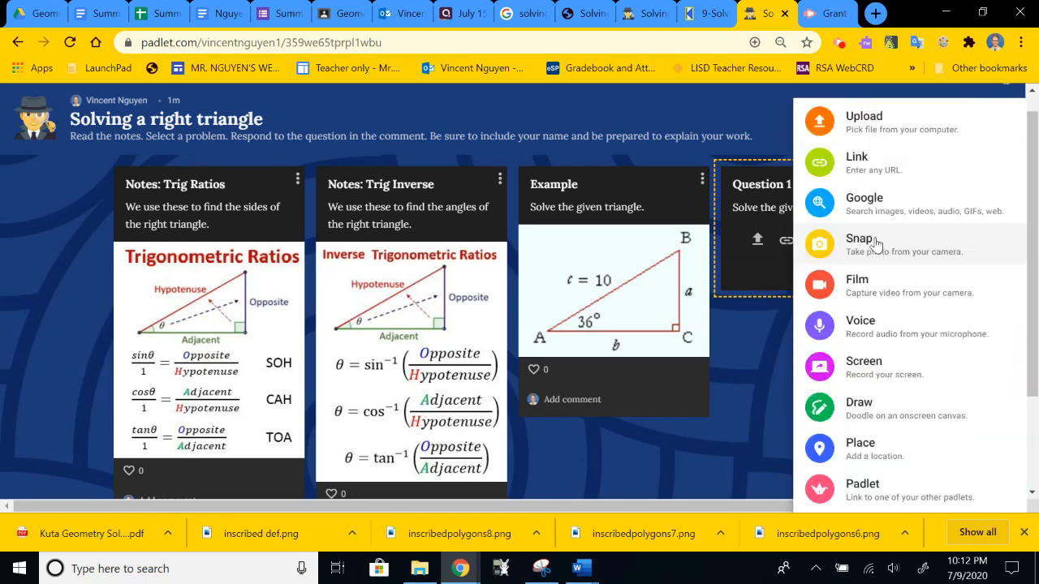
click(874, 127)
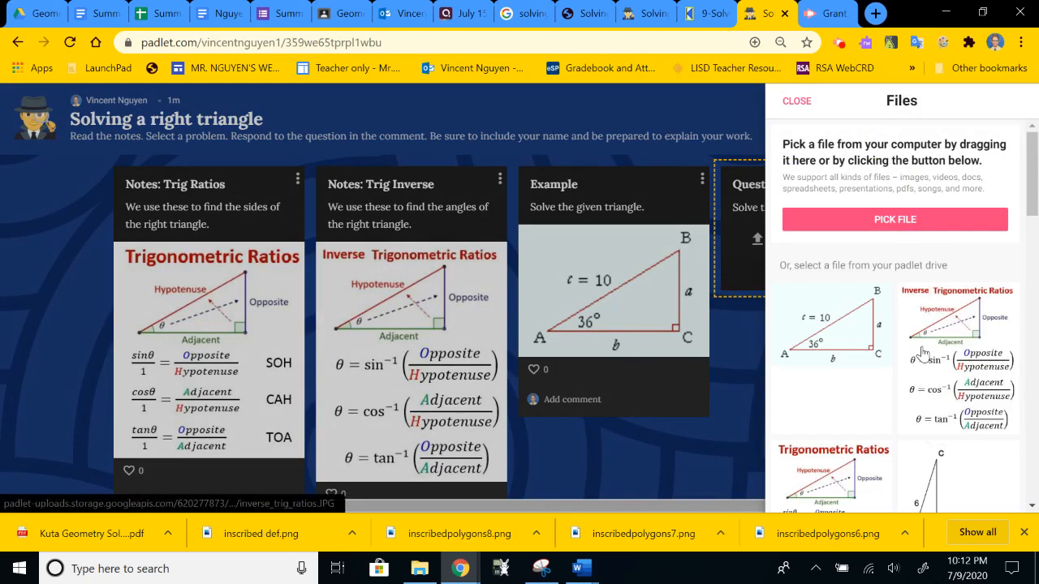
scroll(925, 354, down, 2)
scroll(923, 354, down, 1)
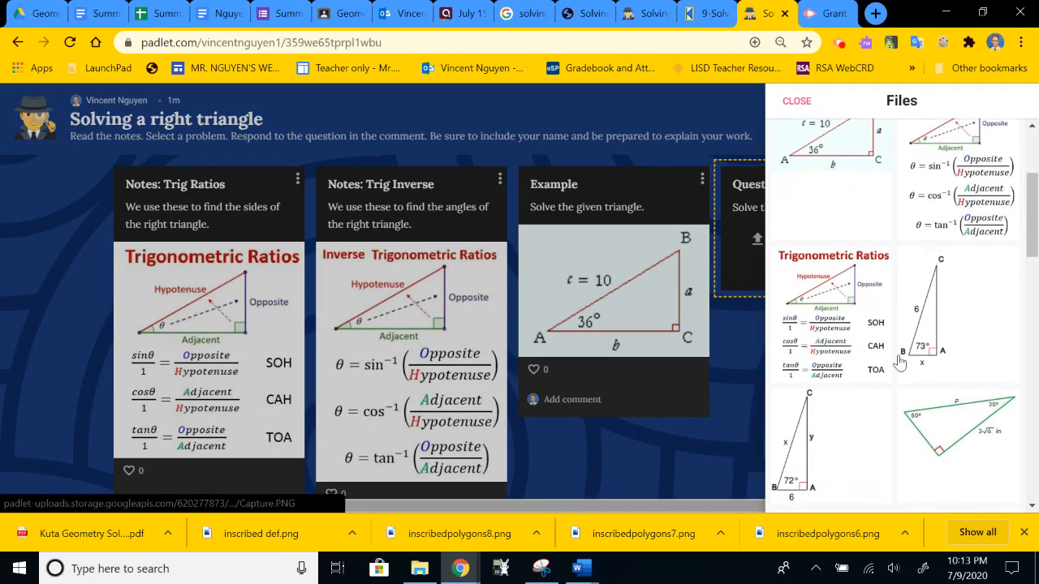